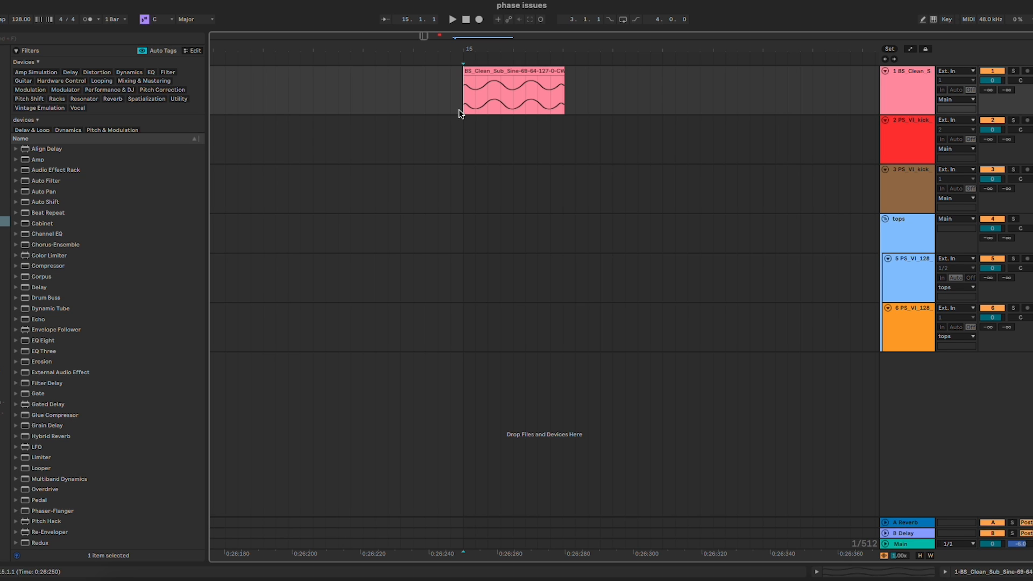
# Show the sub sine clip's sample waveform and play the clip at bar 15.
pyautogui.click(515, 69)
pyautogui.doubleClick(515, 69)
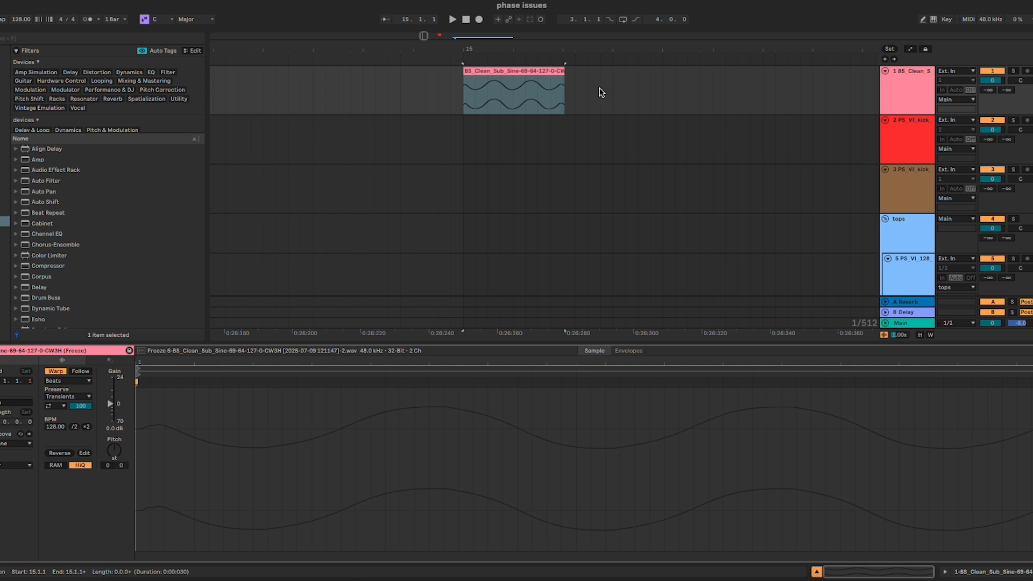
pyautogui.click(446, 84)
pyautogui.press('space')
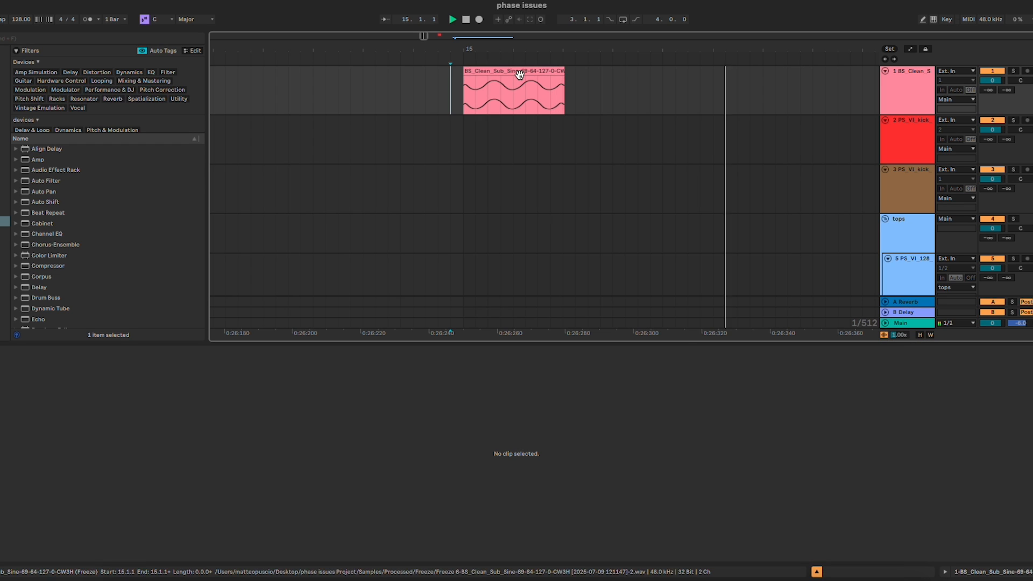
pyautogui.press('space')
pyautogui.click(518, 71)
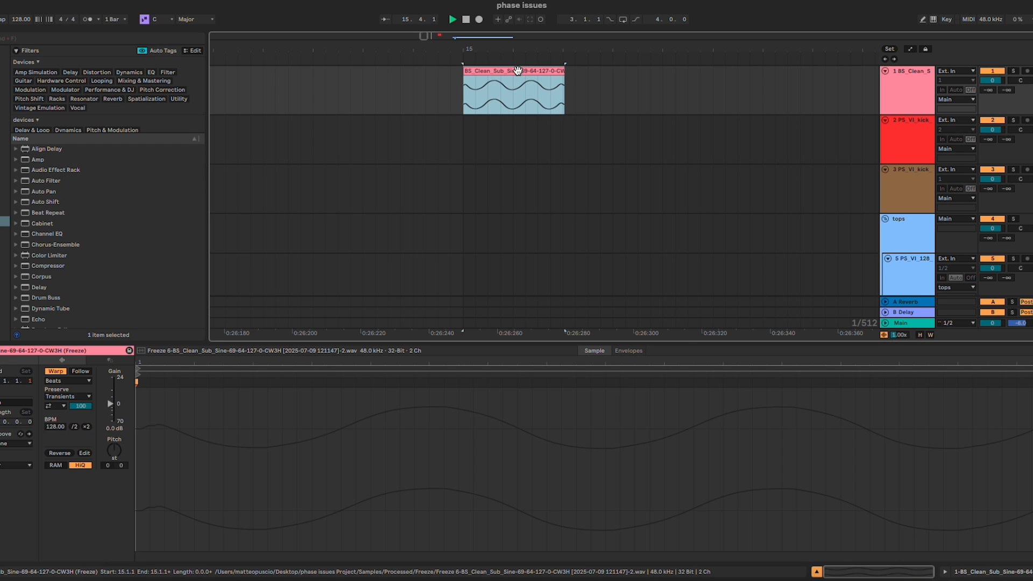
pyautogui.click(470, 89)
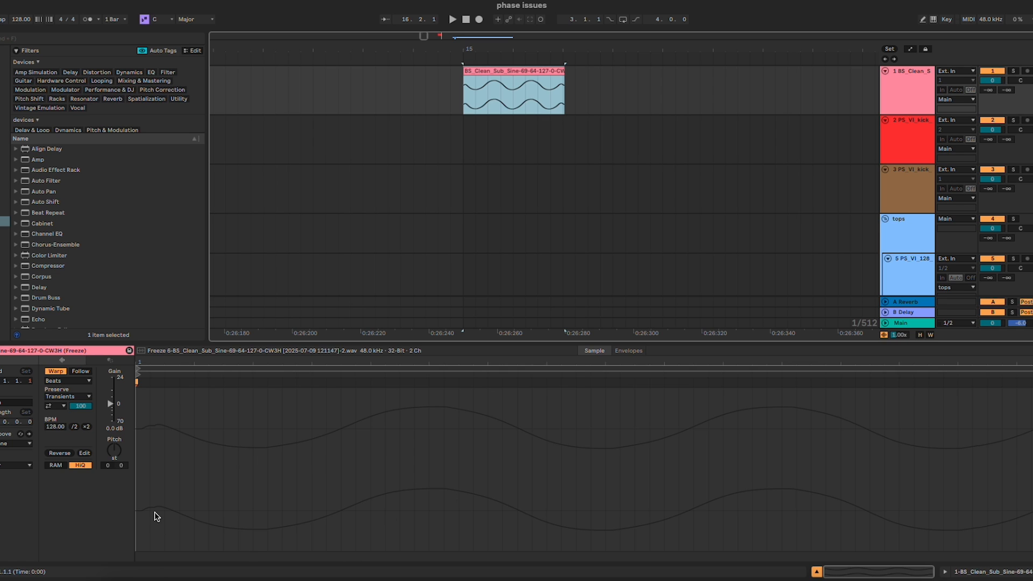
# Duplicate the sub sine track and add a Utility to the copy with left and right phase inverted.
pyautogui.click(898, 94)
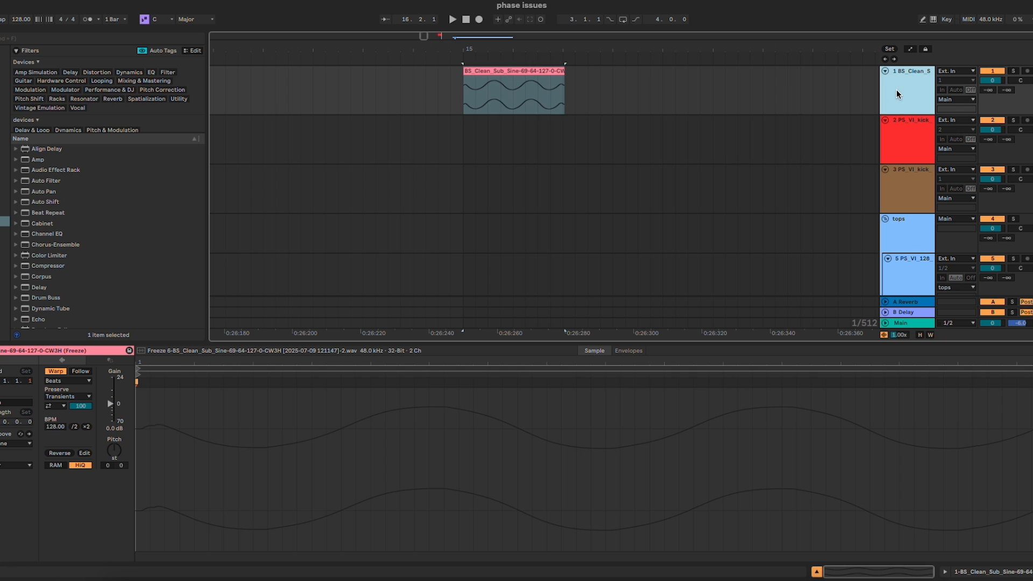
pyautogui.hotkey('ctrl', 'd')
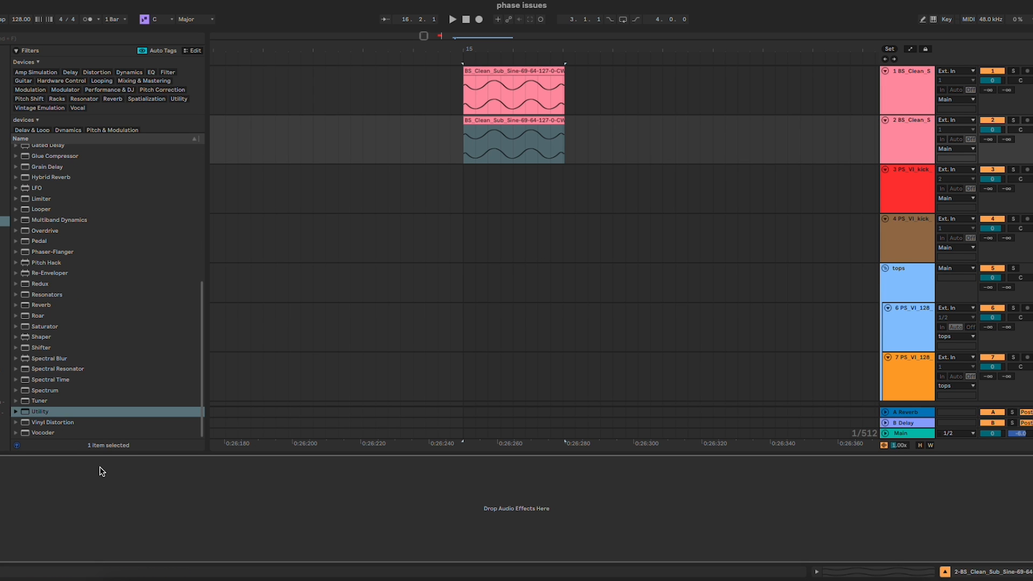
pyautogui.doubleClick(38, 412)
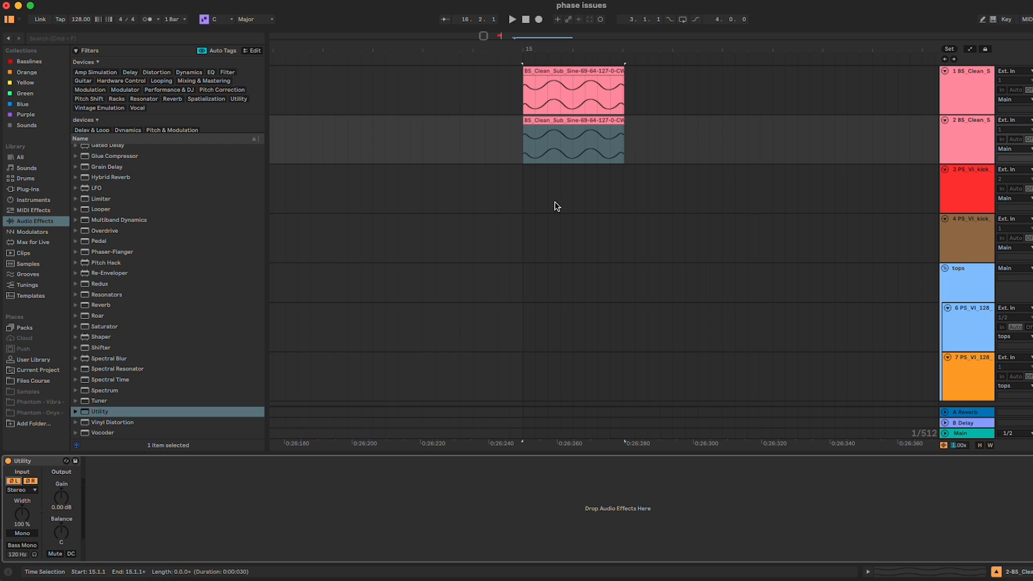
# Compare the original and duplicated sine clips' sample waveforms, and play both tracks together from just before bar 15.
pyautogui.doubleClick(570, 120)
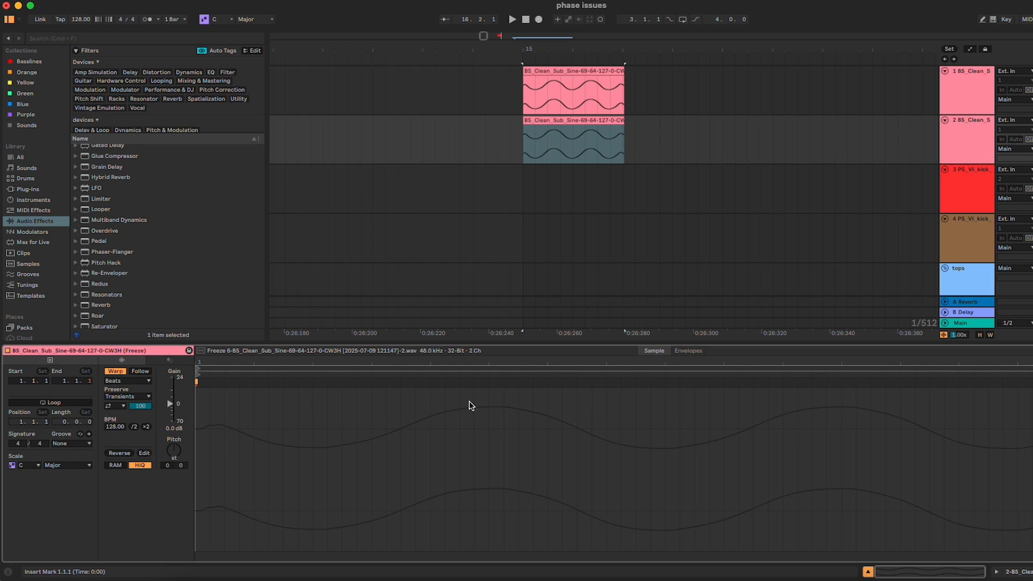
pyautogui.click(525, 96)
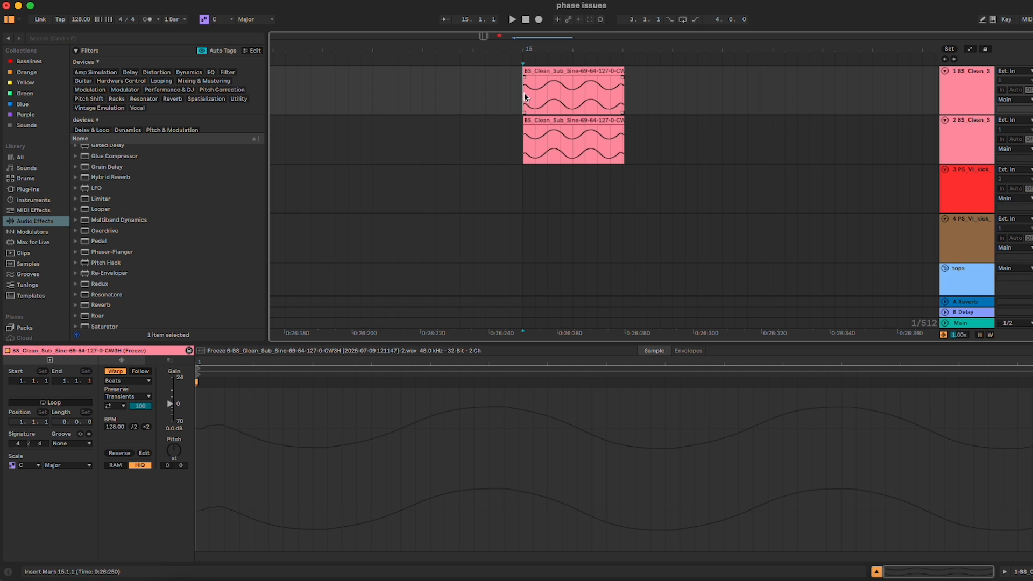
pyautogui.click(555, 69)
pyautogui.click(561, 123)
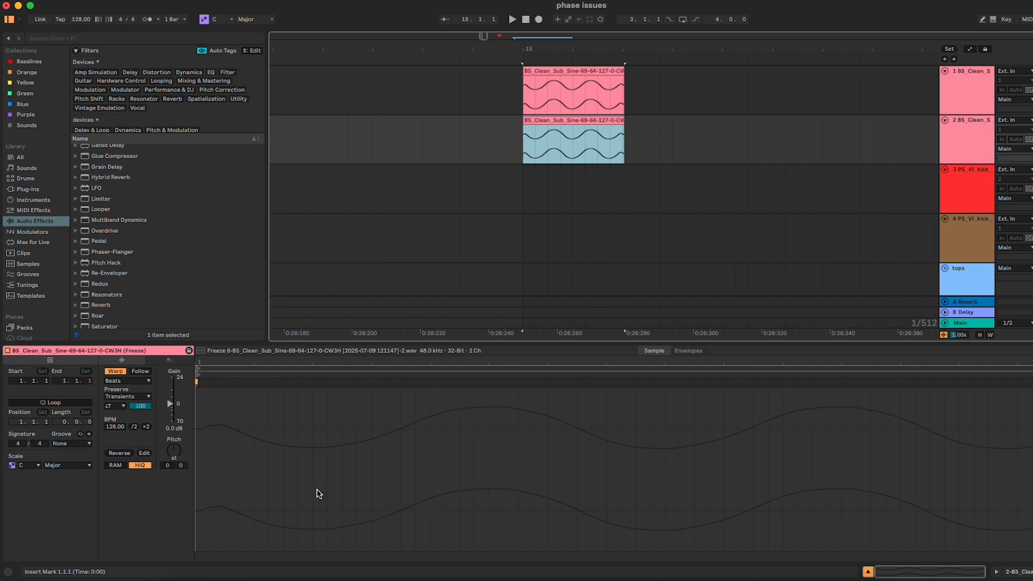
pyautogui.click(500, 96)
pyautogui.press('space')
pyautogui.press('space')
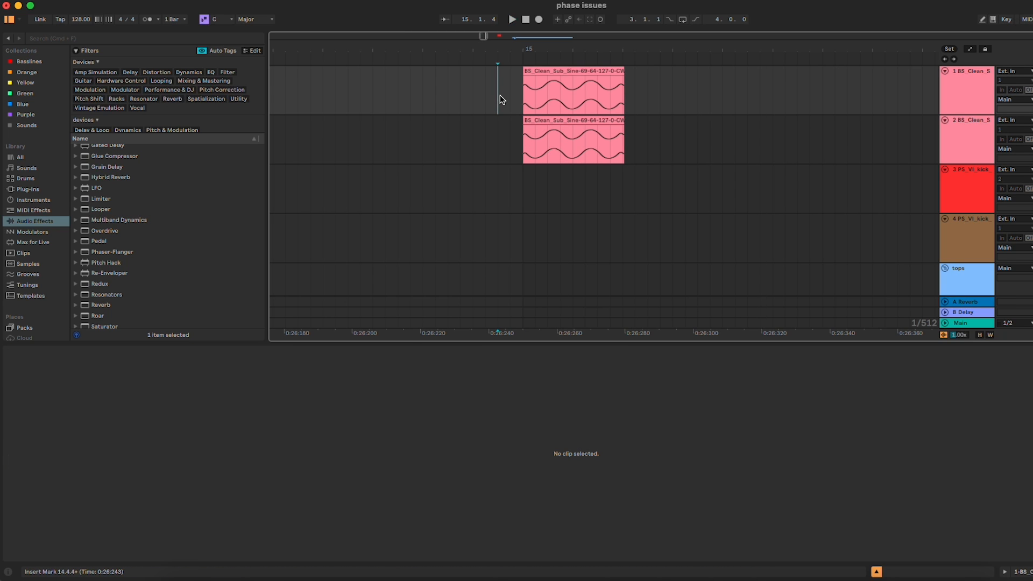
# Freeze and flatten the duplicated sub sine track to render its phase inversion into the audio.
pyautogui.click(957, 137)
pyautogui.rightClick(958, 137)
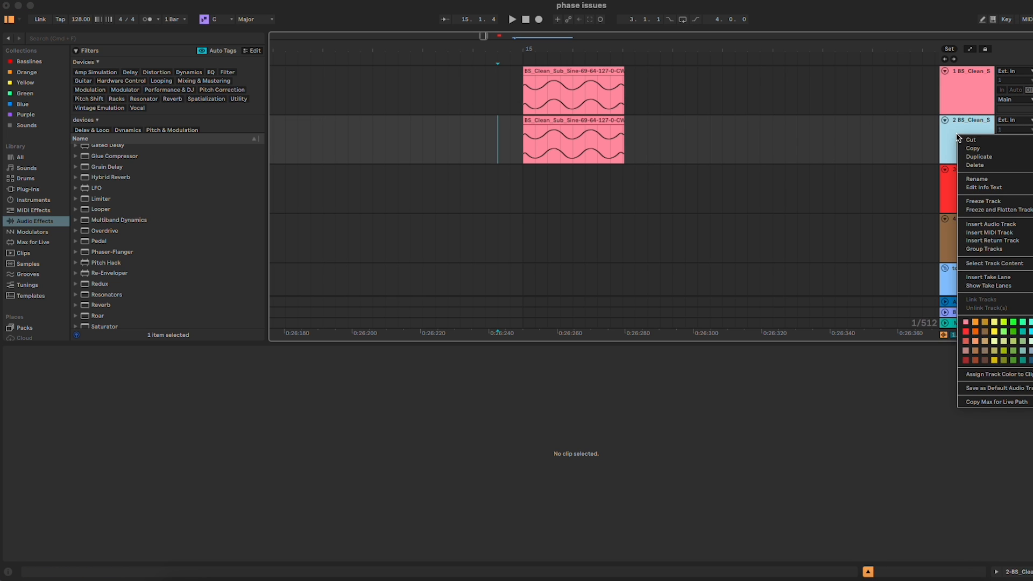
pyautogui.click(1010, 214)
# Compare the flattened sine waveform with the original up close and play both tracks together.
pyautogui.scroll(6, 544, 106)
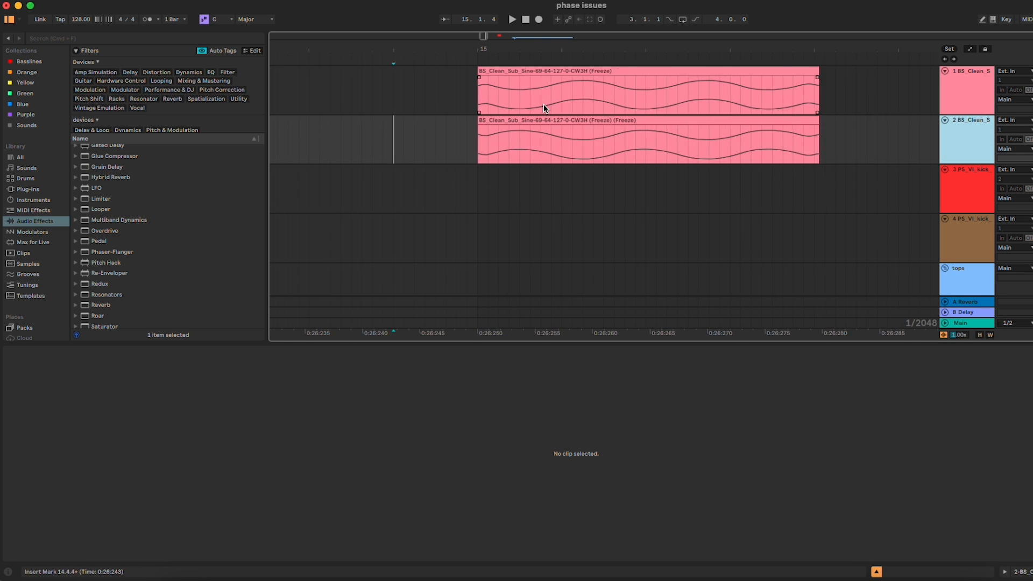
pyautogui.click(554, 120)
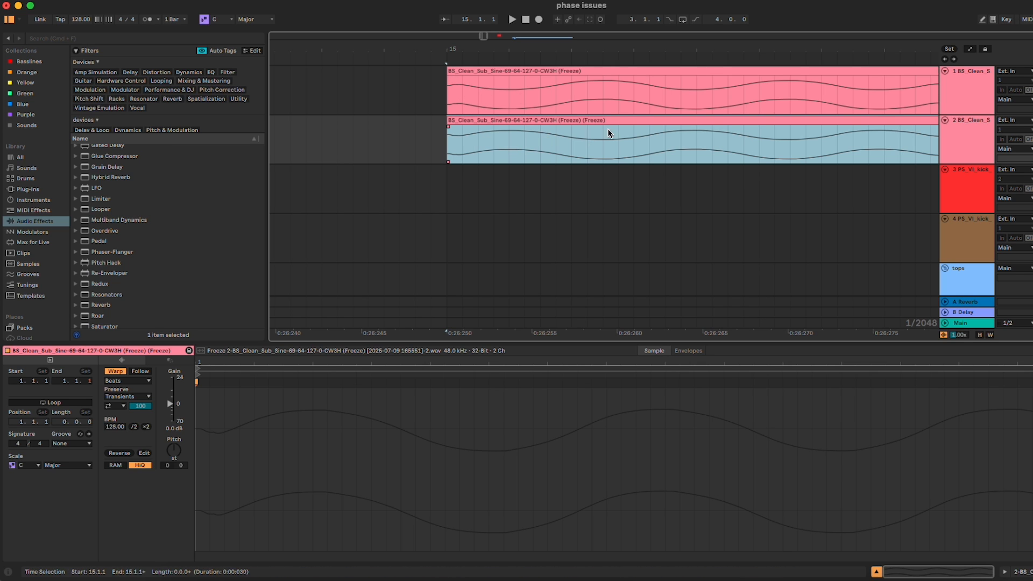
pyautogui.scroll(-3, 650, 116)
pyautogui.scroll(-1, 648, 117)
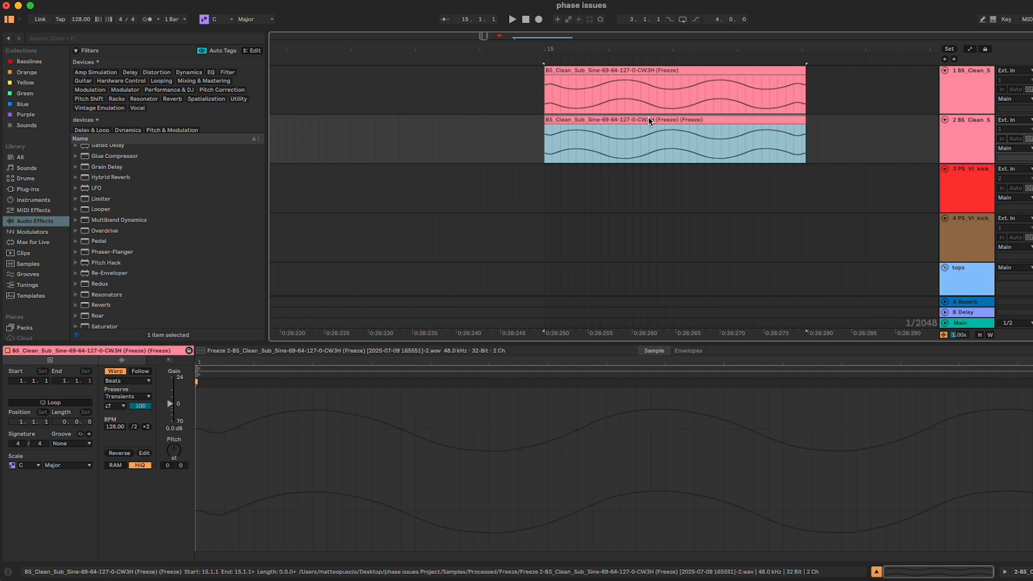
pyautogui.click(515, 91)
pyautogui.press('space')
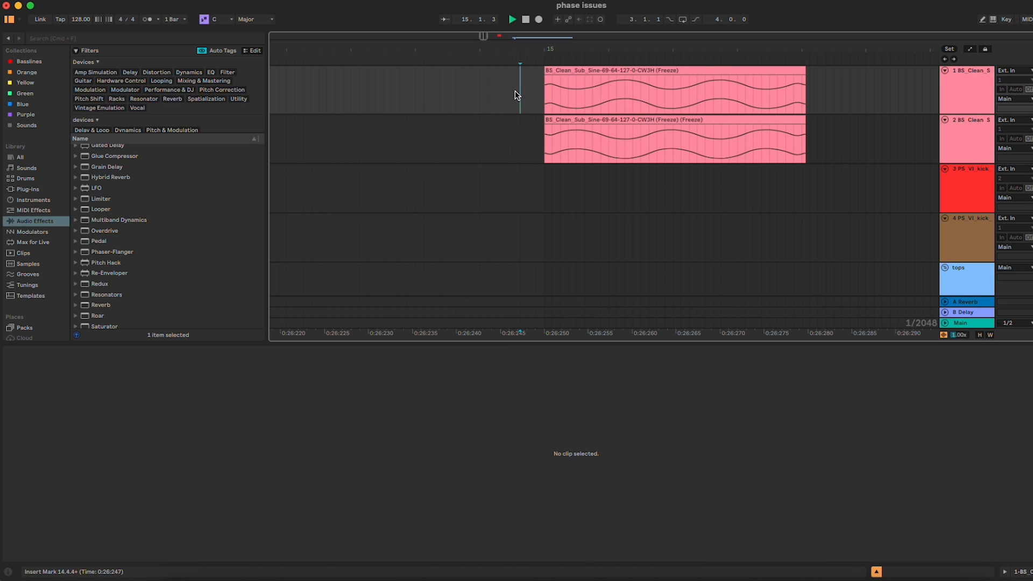
pyautogui.press('space')
# Audition the original sine with the inverted copy muted, the copy soloed, and both together, comparing their waveforms.
pyautogui.click(999, 118)
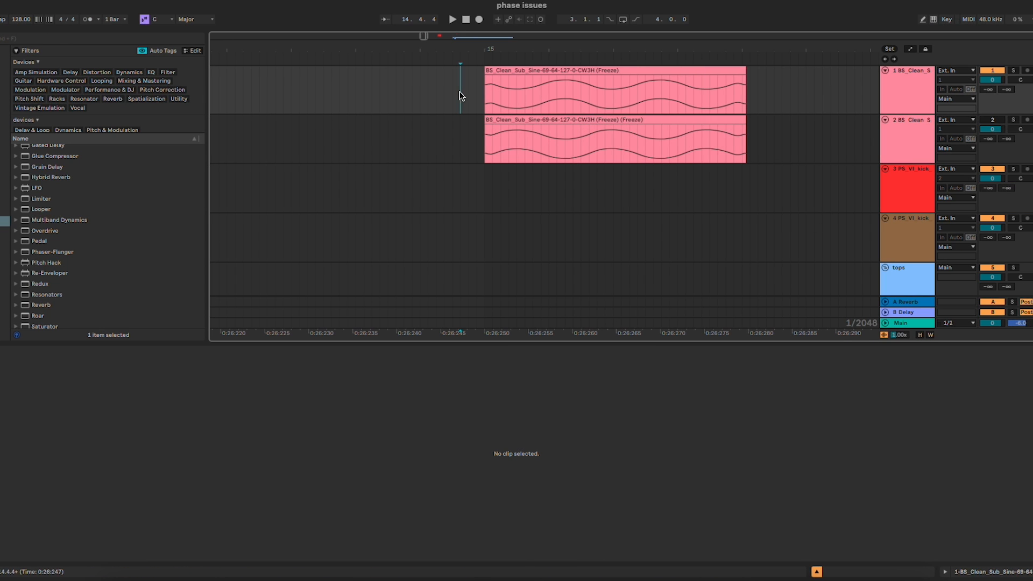
pyautogui.press('space')
pyautogui.click(1013, 119)
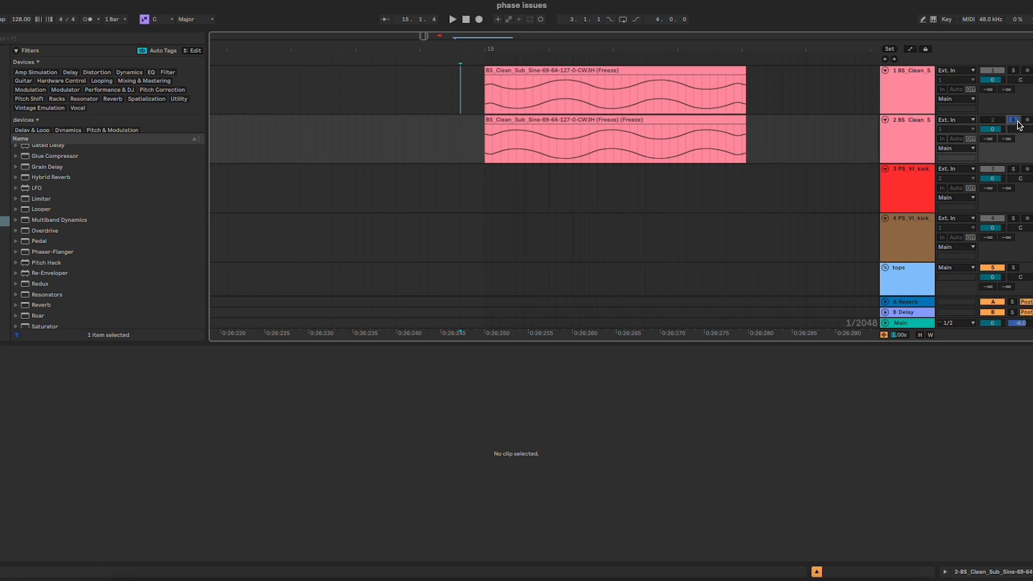
pyautogui.click(486, 127)
pyautogui.click(460, 128)
pyautogui.click(1013, 120)
pyautogui.click(452, 91)
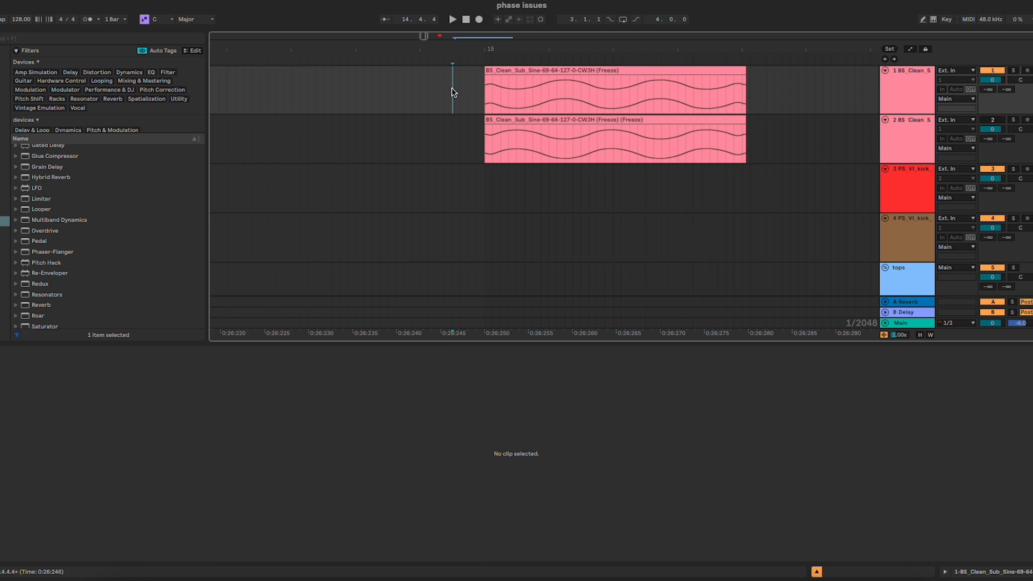
pyautogui.scroll(-5, 452, 92)
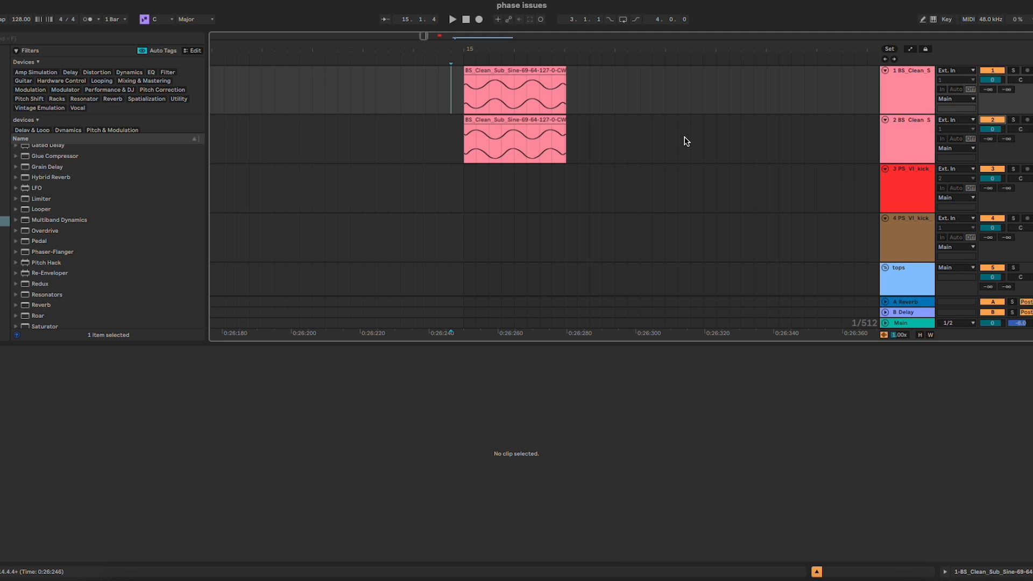
pyautogui.scroll(-3, 685, 140)
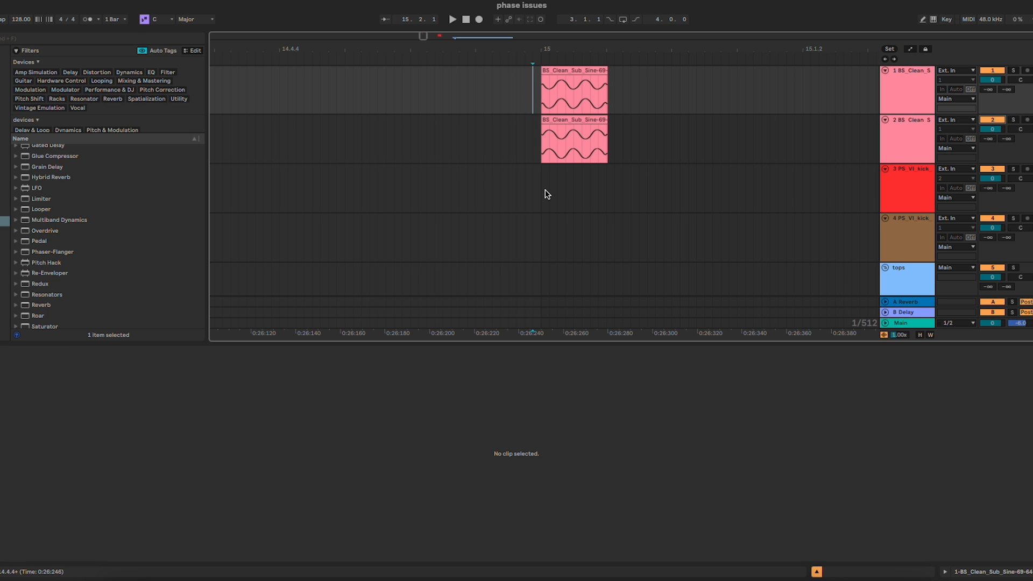
pyautogui.scroll(5, 554, 129)
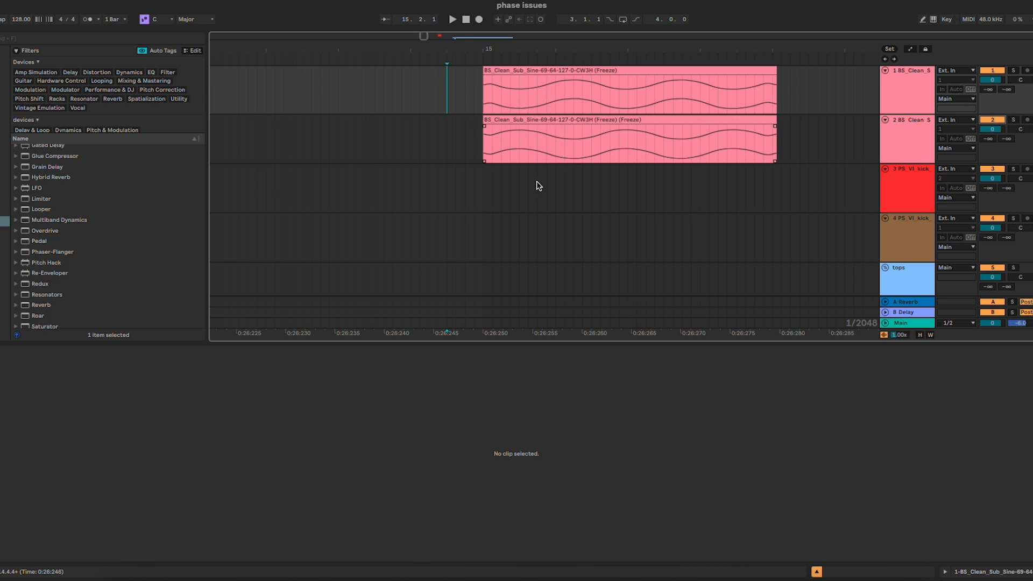
pyautogui.scroll(-4, 538, 172)
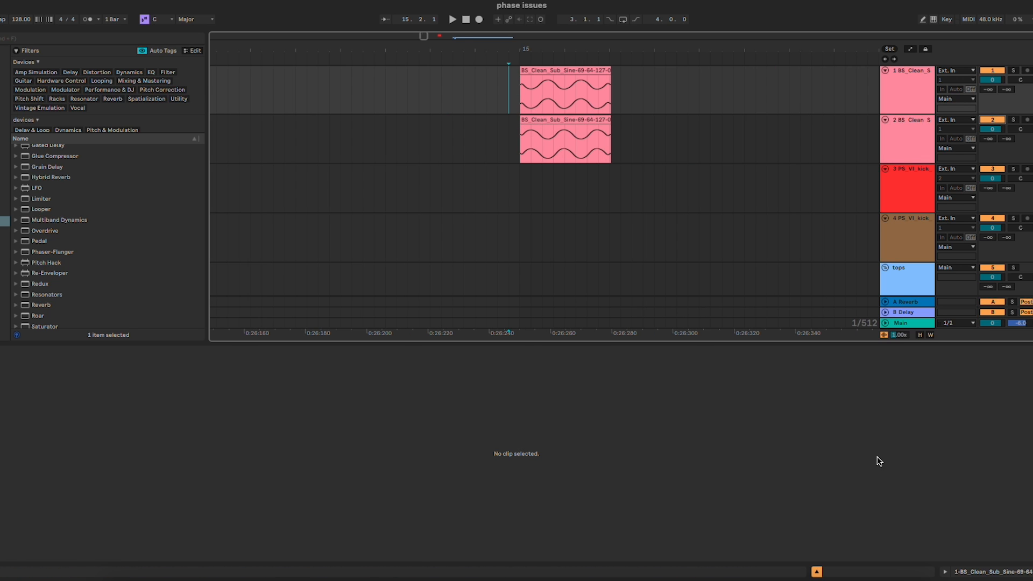
# Hide the clip detail view and examine the two layered kick clips at bar 16 and the tops clips at bar 17.
pyautogui.click(817, 572)
pyautogui.hscroll(8, 684, 312)
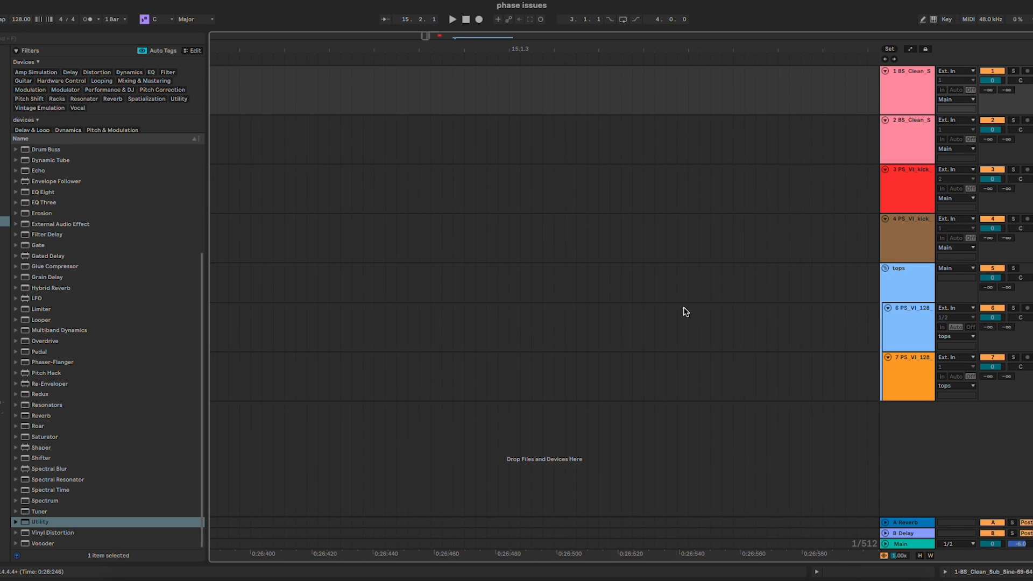
pyautogui.scroll(-5, 685, 313)
pyautogui.hscroll(10, 685, 312)
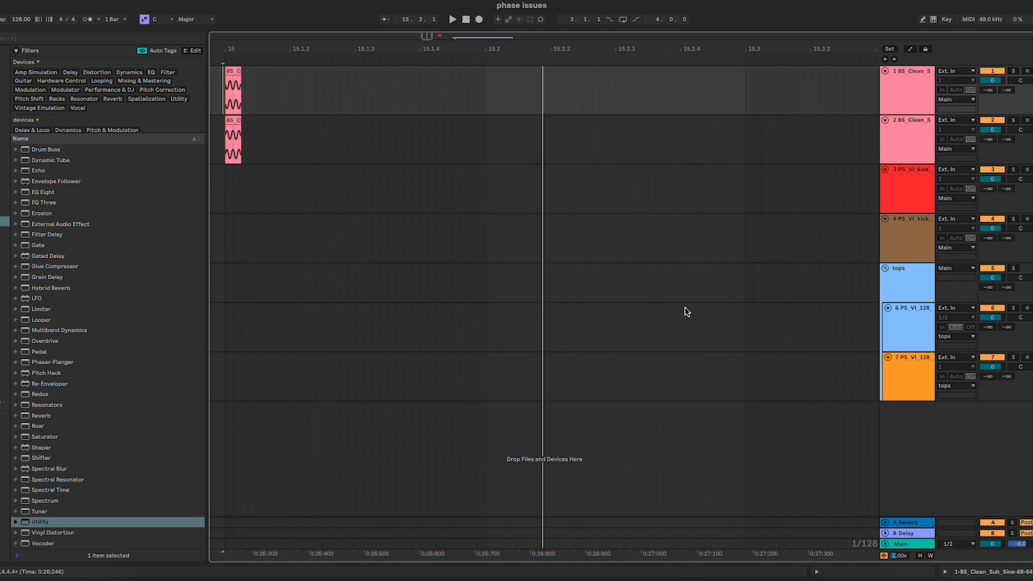
pyautogui.hscroll(5, 623, 224)
pyautogui.scroll(8, 634, 238)
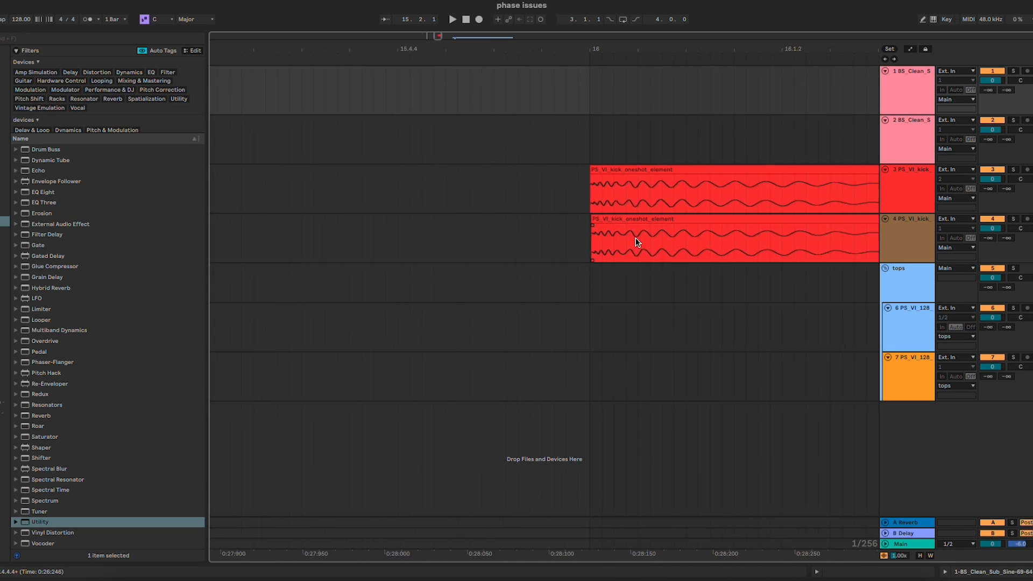
pyautogui.scroll(-12, 422, 189)
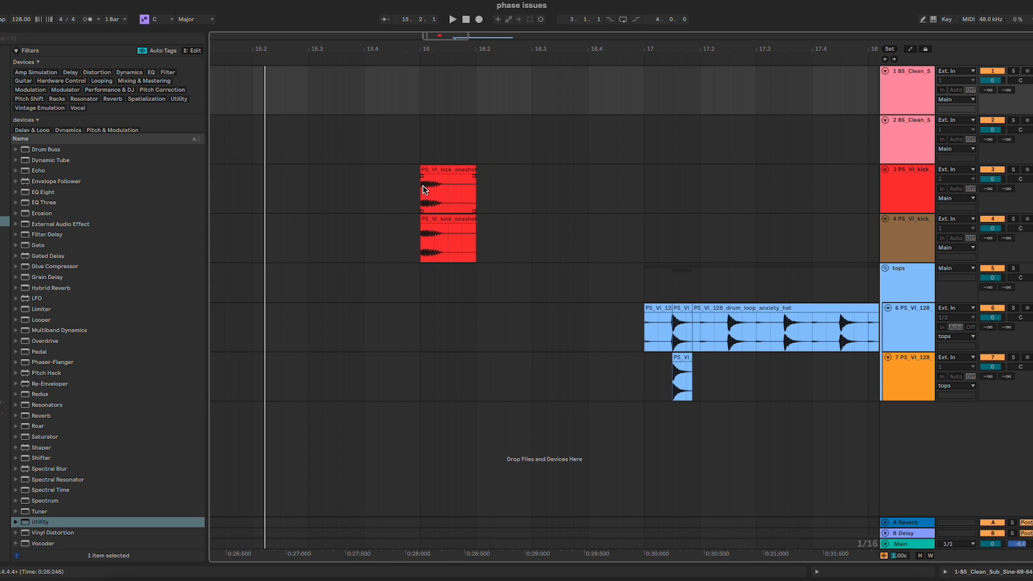
pyautogui.scroll(-3, 424, 189)
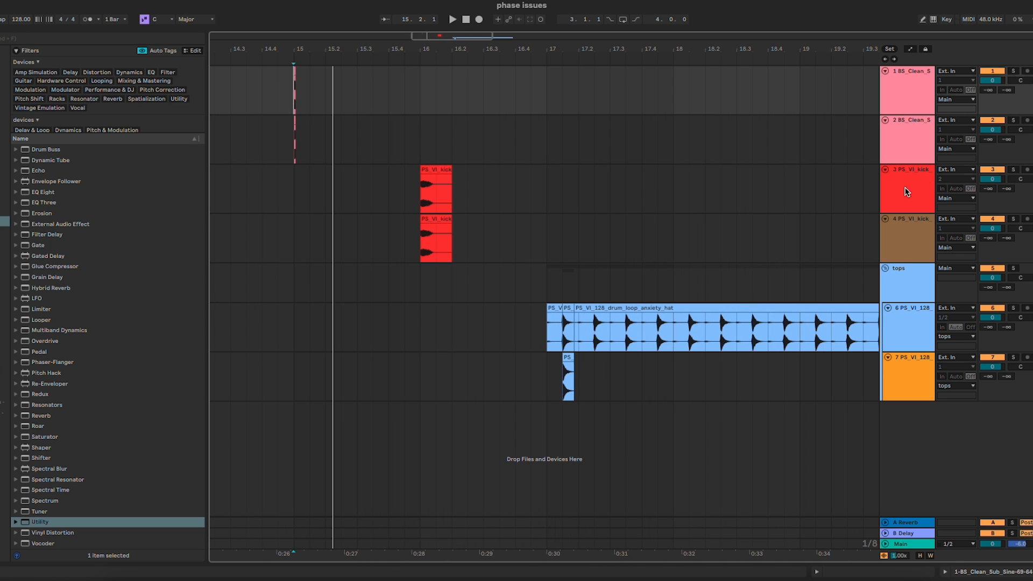
pyautogui.click(904, 244)
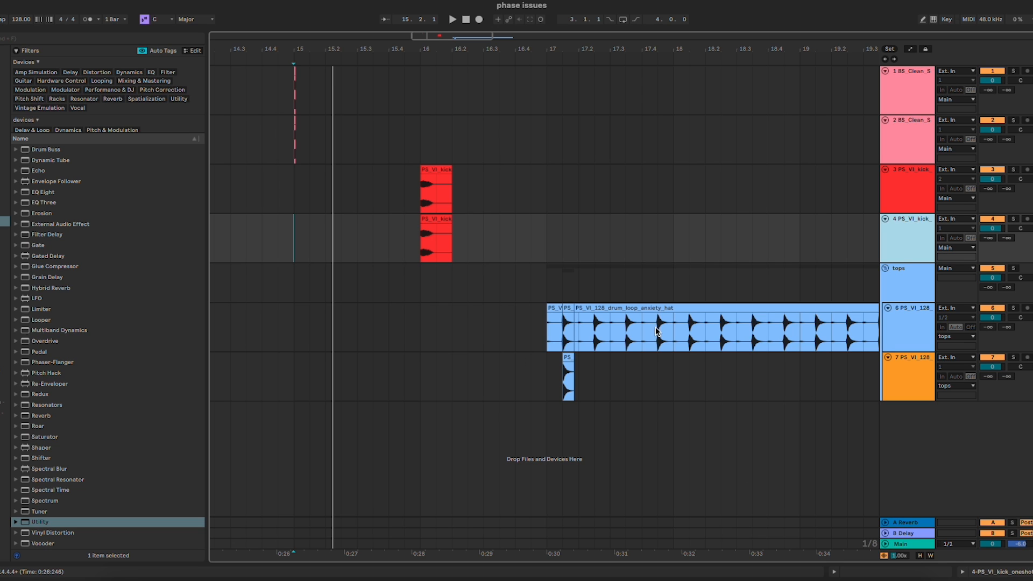
pyautogui.click(546, 279)
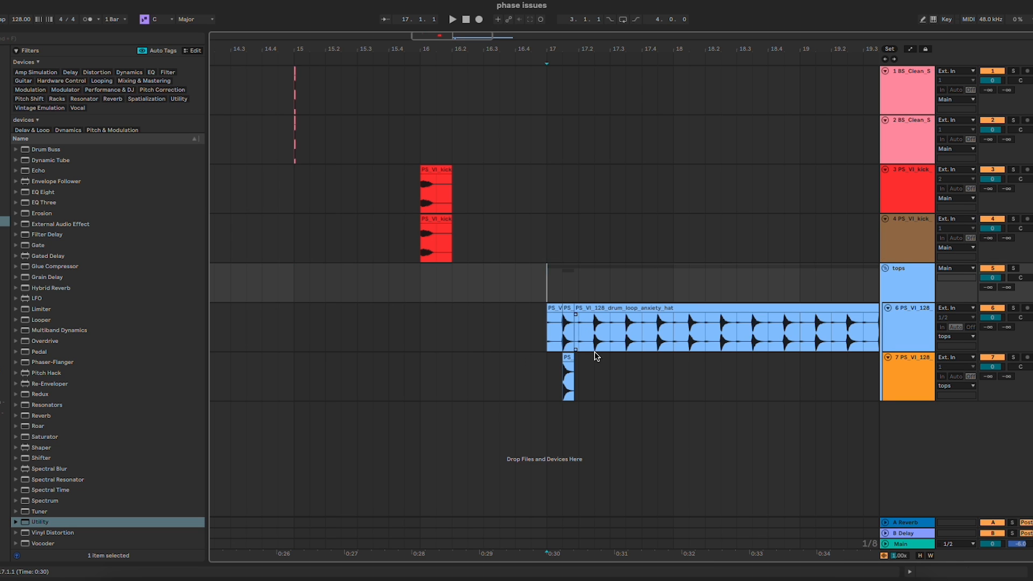
pyautogui.scroll(5, 436, 218)
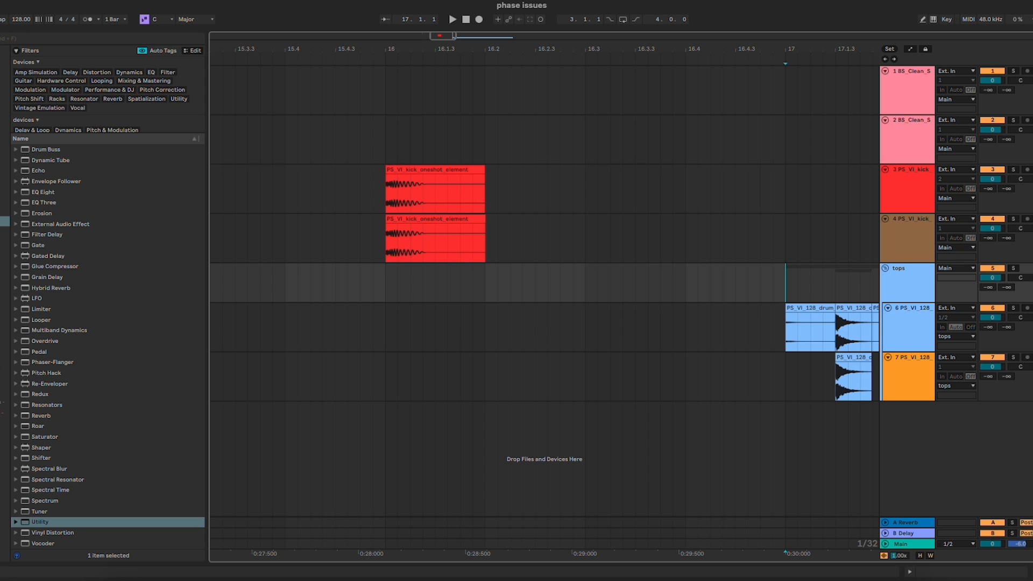
# Solo the upper kick track, play its one-shot clip, and select the matching kick clip on the track below.
pyautogui.click(1014, 170)
pyautogui.click(423, 168)
pyautogui.press('space')
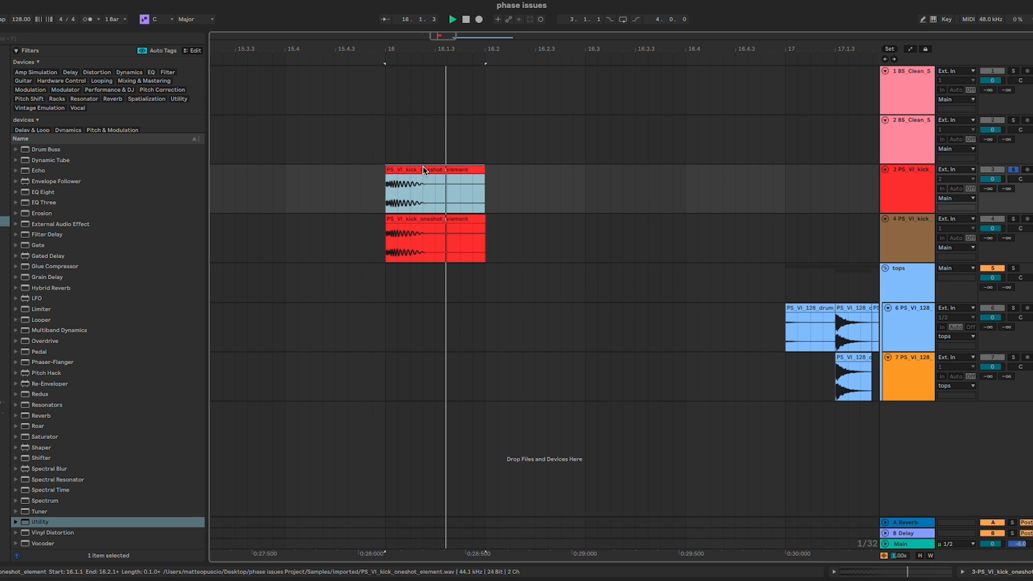
pyautogui.scroll(8, 397, 190)
pyautogui.press('space')
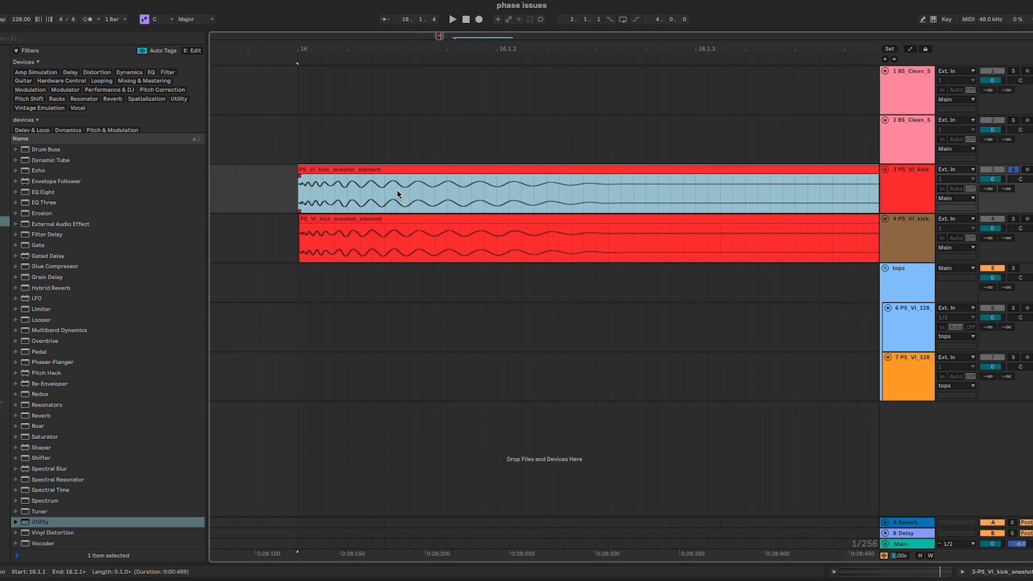
pyautogui.scroll(-2, 396, 190)
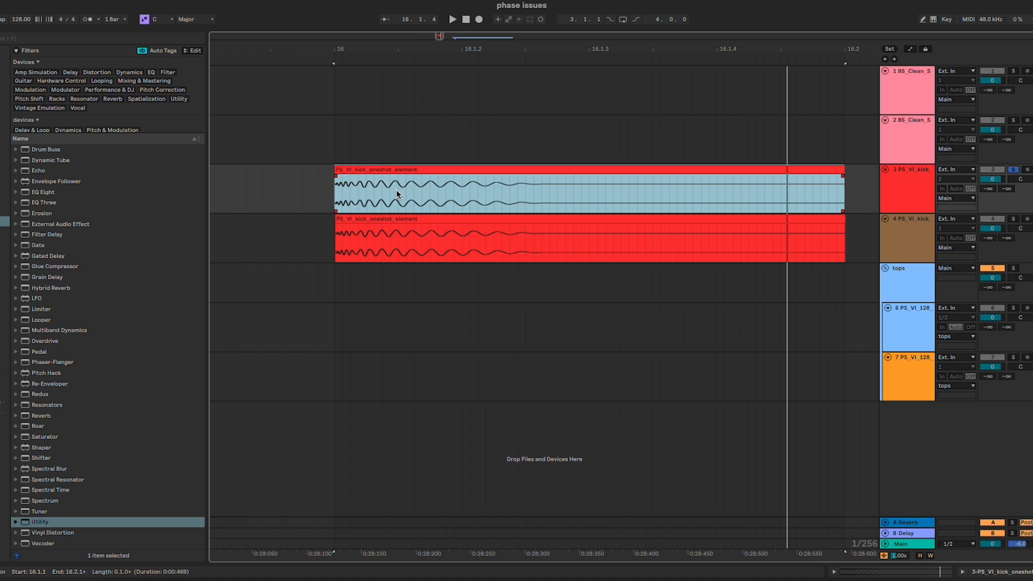
pyautogui.press('Down')
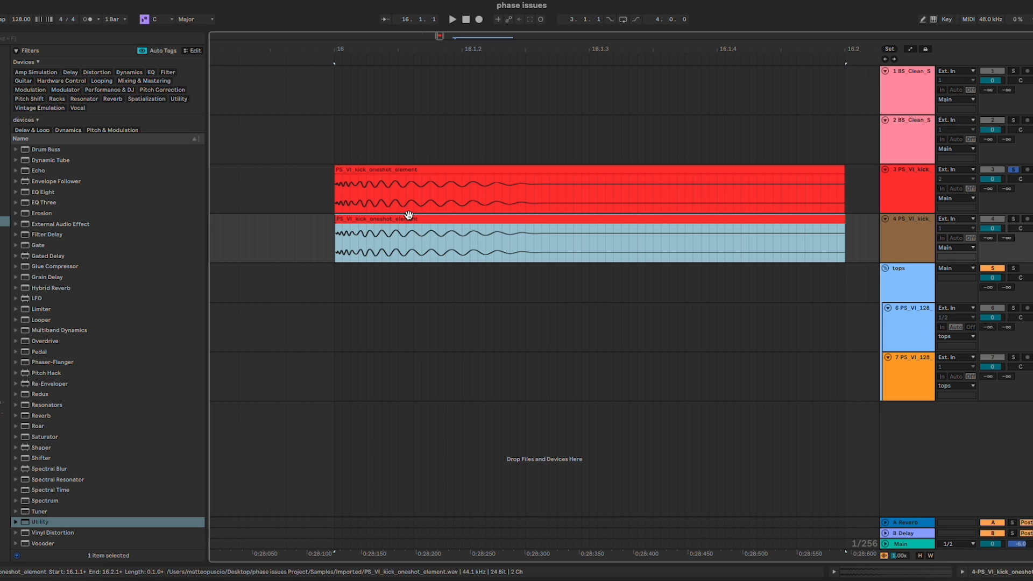
# Unsolo the upper kick track, play both kick layers, and compare where their clips start at bar 16.
pyautogui.scroll(3, 420, 216)
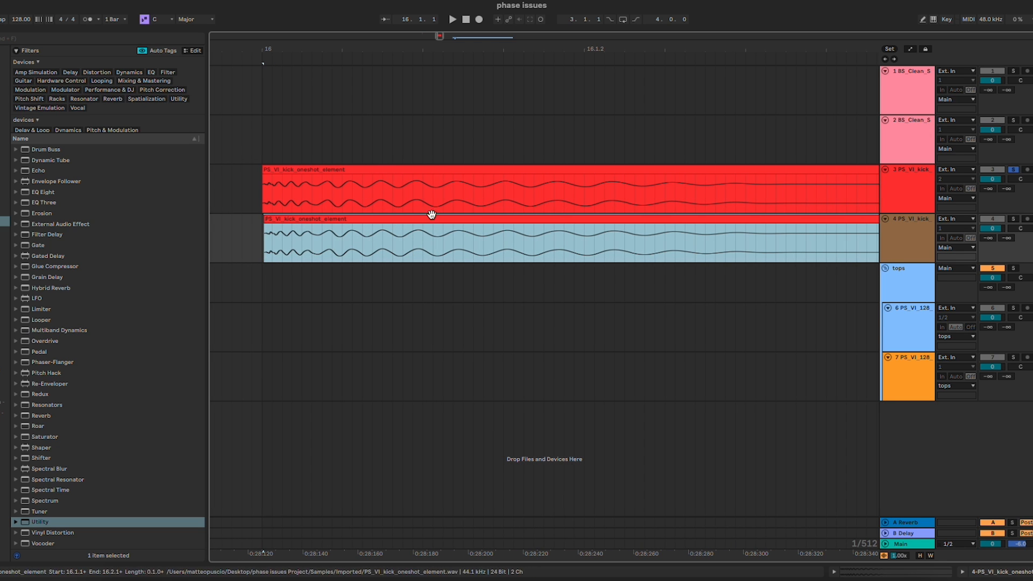
pyautogui.press('s')
pyautogui.press('space')
pyautogui.scroll(4, 375, 237)
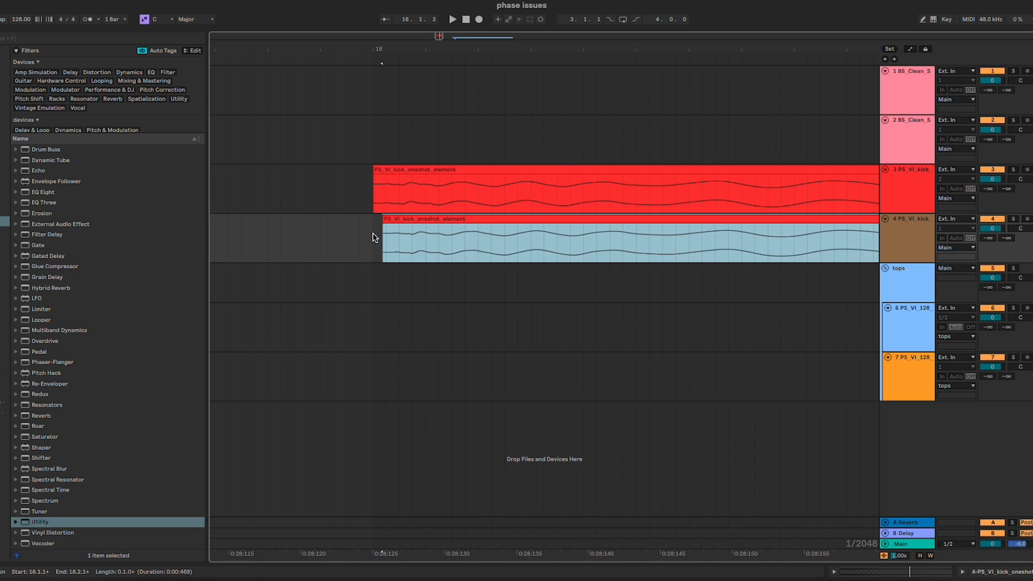
pyautogui.scroll(-5, 420, 237)
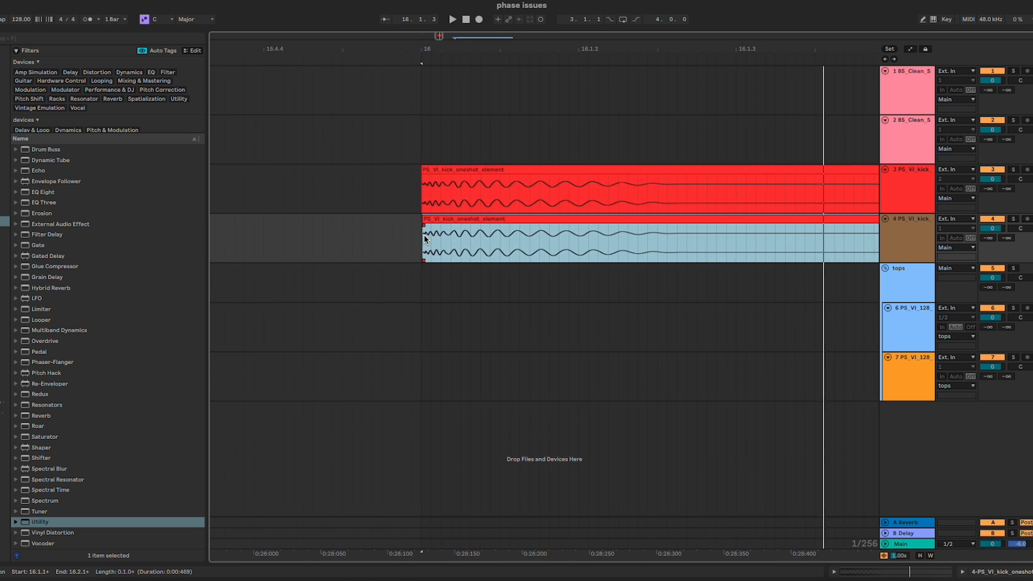
# Play the two layered kick clips together several times from just before bar 16.
pyautogui.scroll(-2, 424, 235)
pyautogui.click(382, 180)
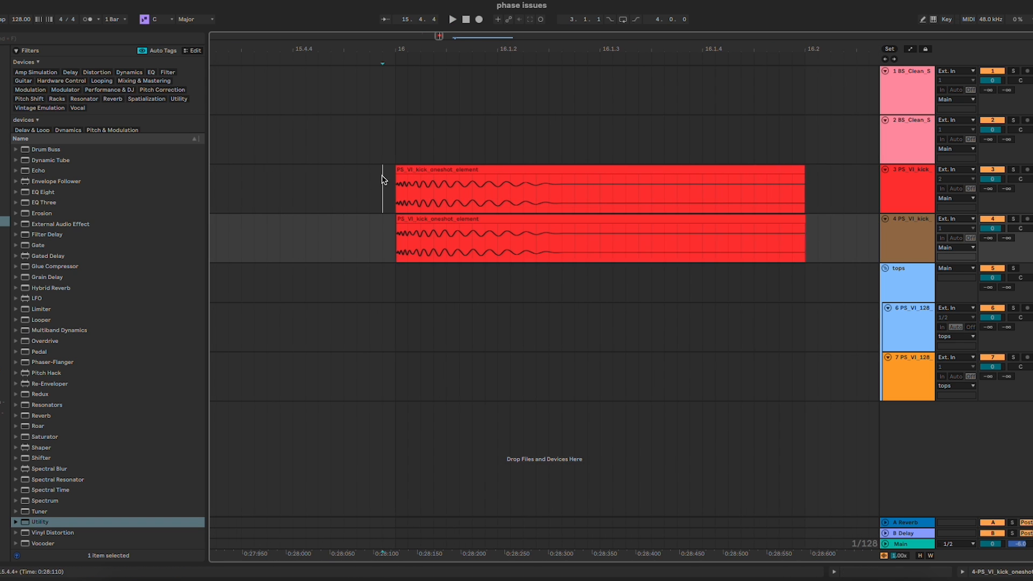
pyautogui.press('space')
pyautogui.press('space')
pyautogui.press('space')
pyautogui.press('space')
pyautogui.press('space')
pyautogui.press('space')
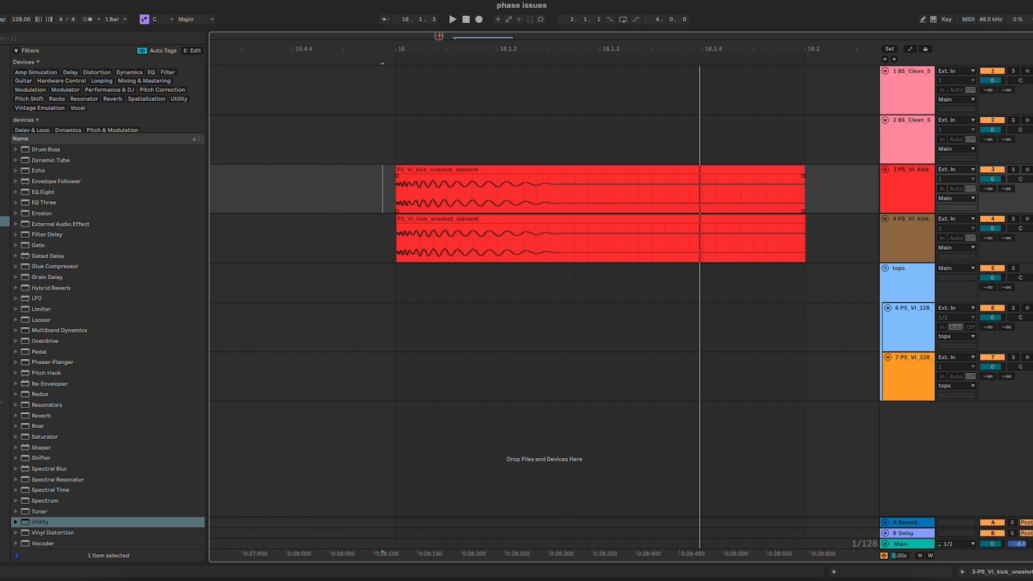
pyautogui.press('space')
pyautogui.press('space')
# Audition the upper kick with the lower kick track muted, and again with the lower track unmuted.
pyautogui.click(994, 219)
pyautogui.press('space')
pyautogui.press('space')
pyautogui.press('space')
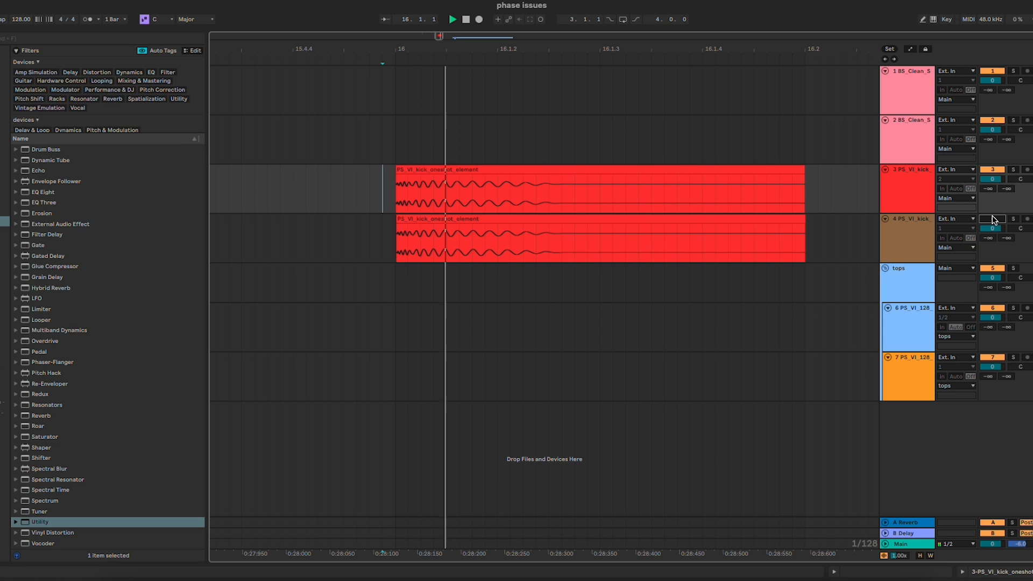
pyautogui.press('space')
pyautogui.press('space')
pyautogui.click(994, 219)
pyautogui.press('space')
pyautogui.press('space')
pyautogui.press('space')
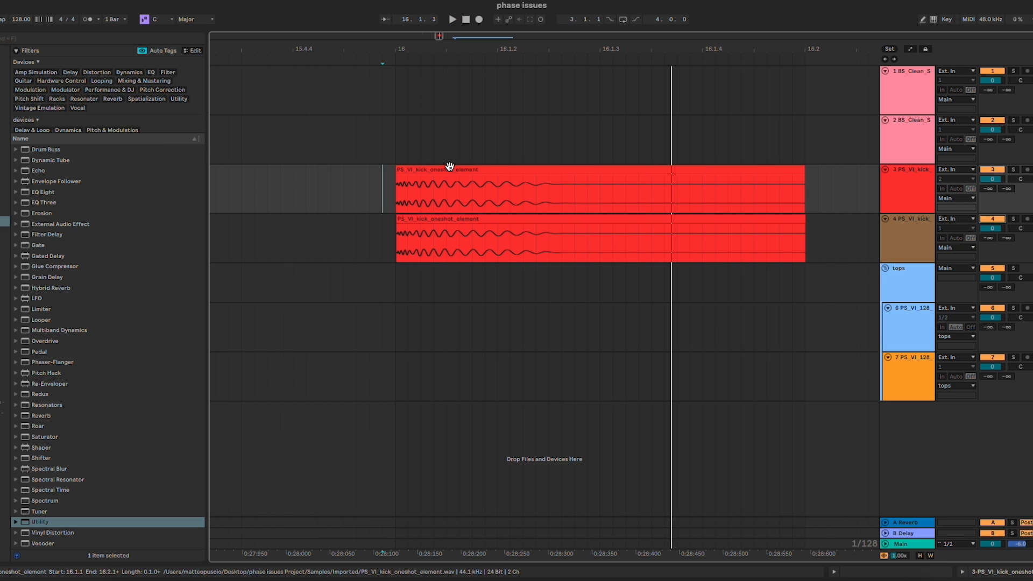
# Align the lower kick clip's start with the upper kick clip at bar 16 and play both layers.
pyautogui.scroll(5, 401, 204)
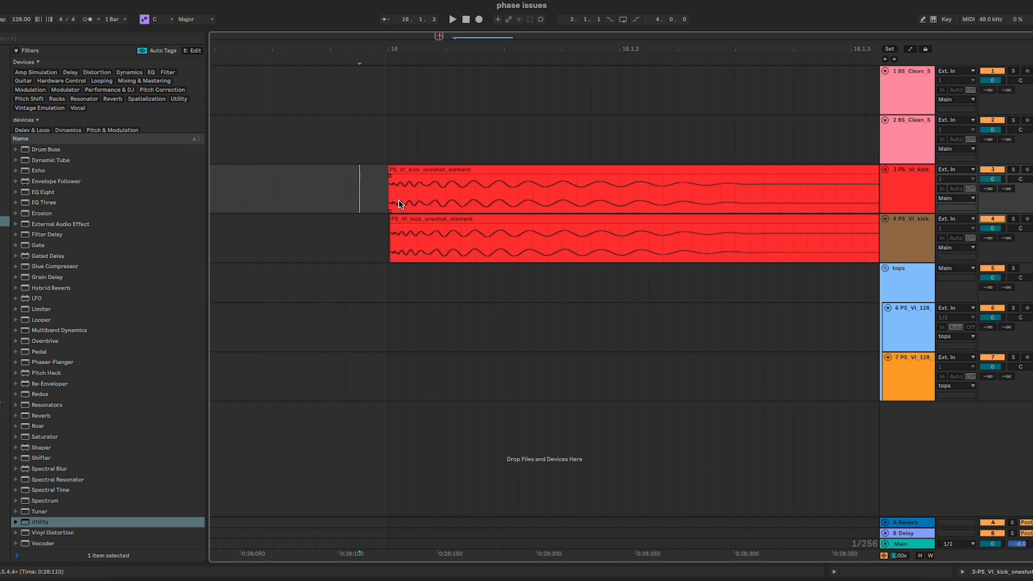
pyautogui.scroll(1, 399, 203)
pyautogui.scroll(-4, 400, 204)
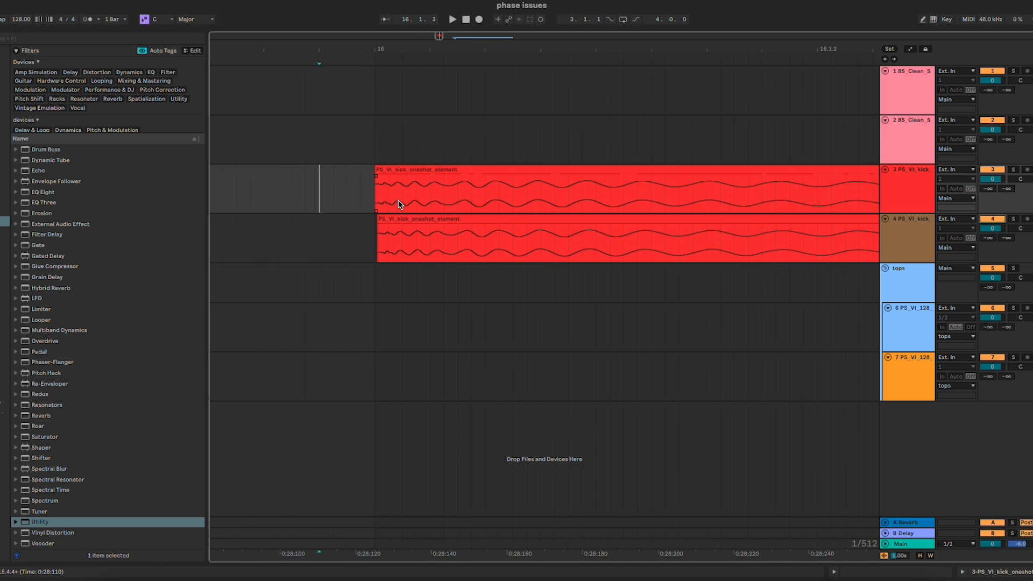
pyautogui.scroll(-1, 399, 204)
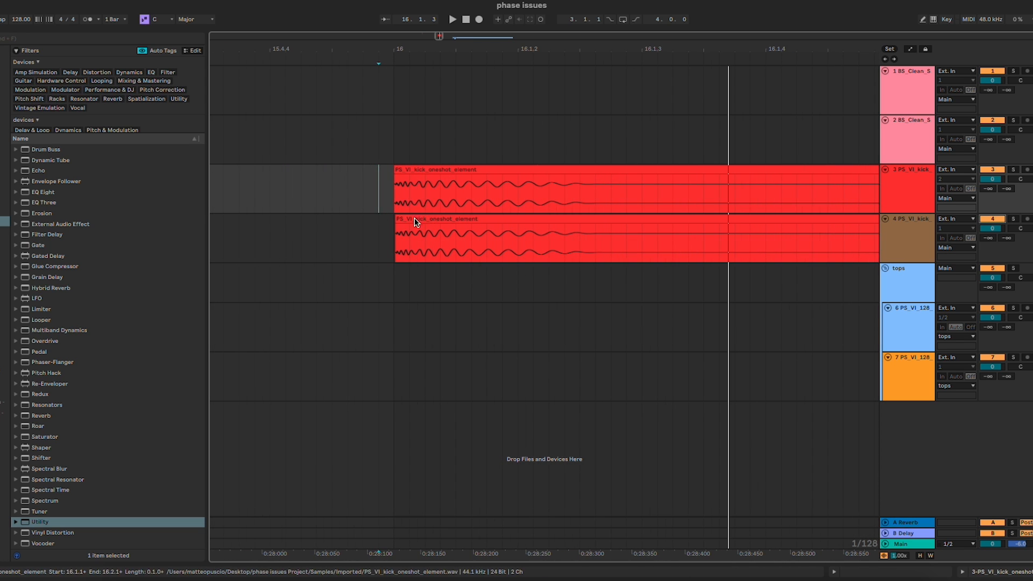
pyautogui.scroll(5, 412, 220)
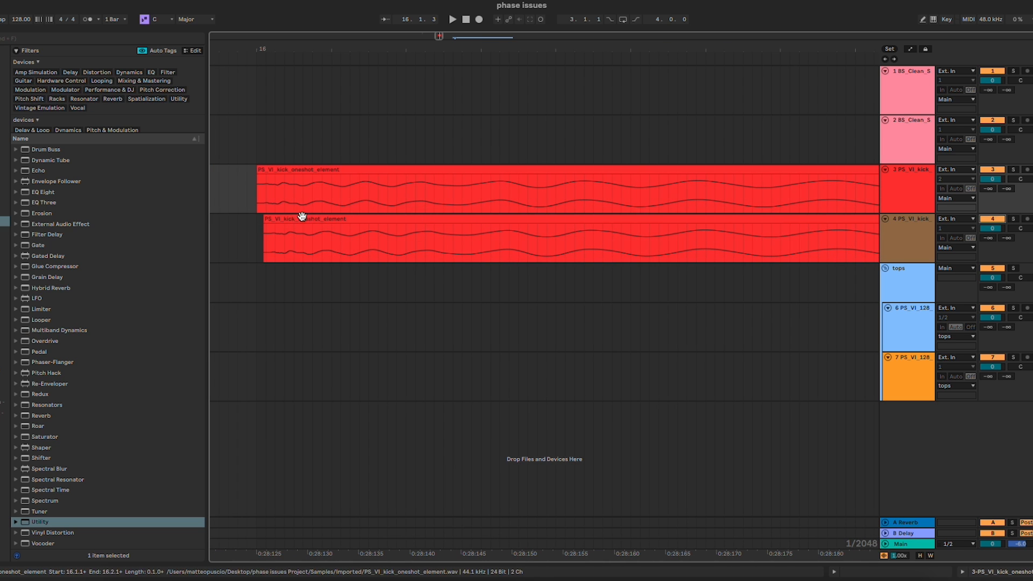
pyautogui.moveTo(318, 220); pyautogui.dragTo(318, 220)
pyautogui.moveTo(317, 220); pyautogui.dragTo(311, 220)
pyautogui.click(237, 200)
pyautogui.press('space')
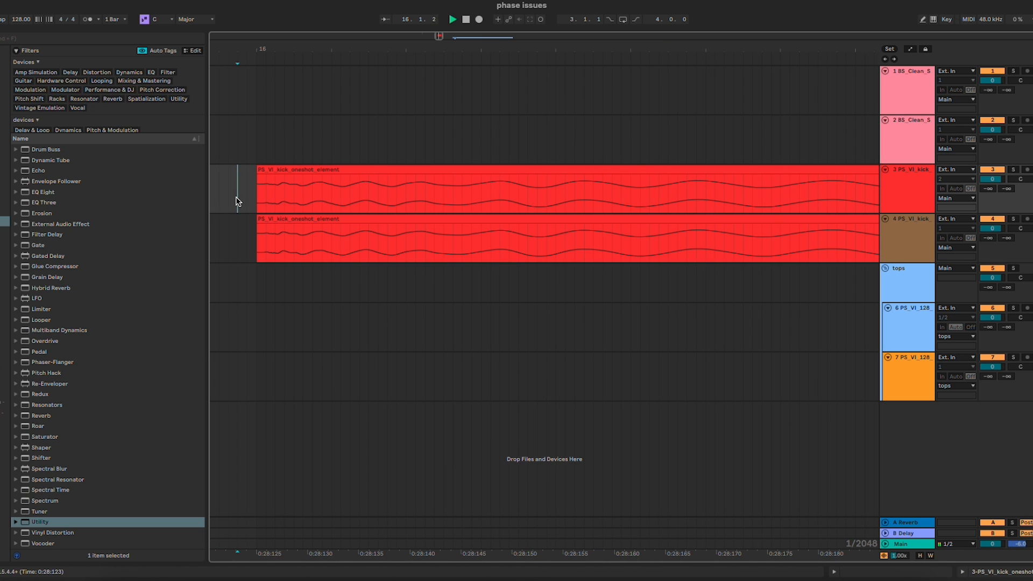
pyautogui.press('space')
pyautogui.scroll(-4, 259, 194)
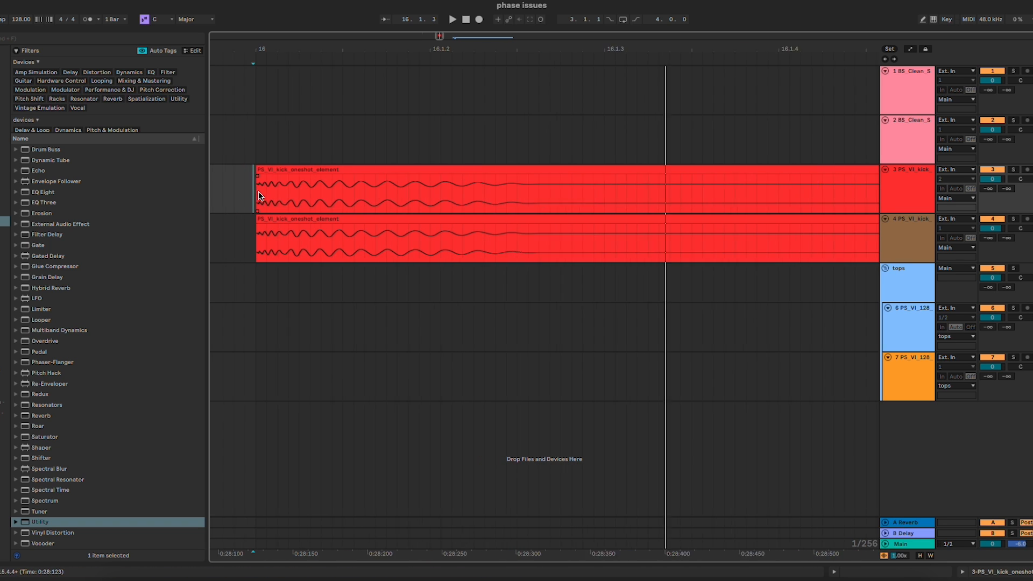
# Replay both kick layers from a point just before the upper clip's start.
pyautogui.click(258, 195)
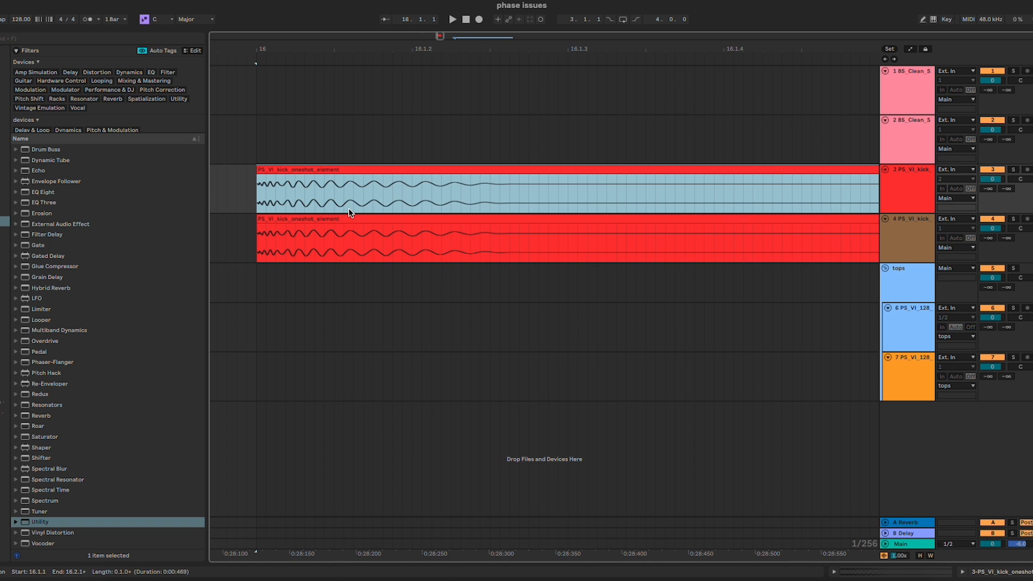
pyautogui.click(241, 191)
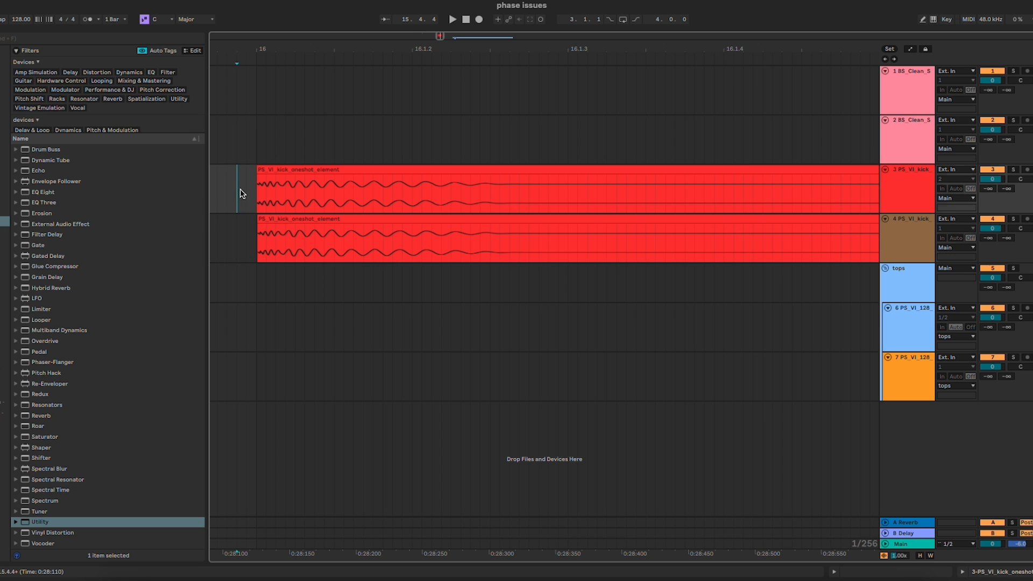
pyautogui.press('space')
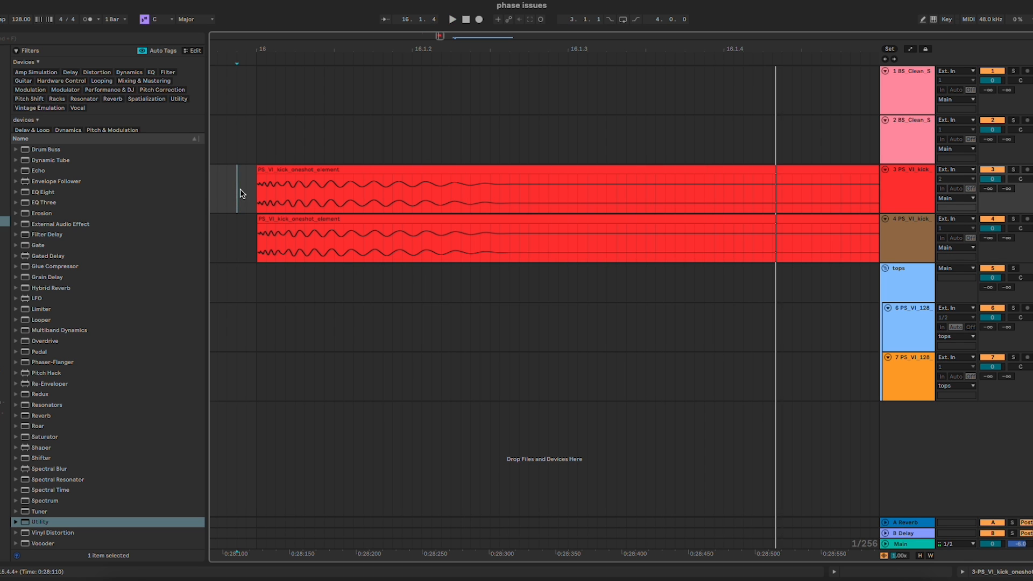
pyautogui.press('space')
# Move the offset lower kick clip slightly earlier so it starts exactly with the upper kick clip at bar 16.
pyautogui.scroll(-5, 240, 189)
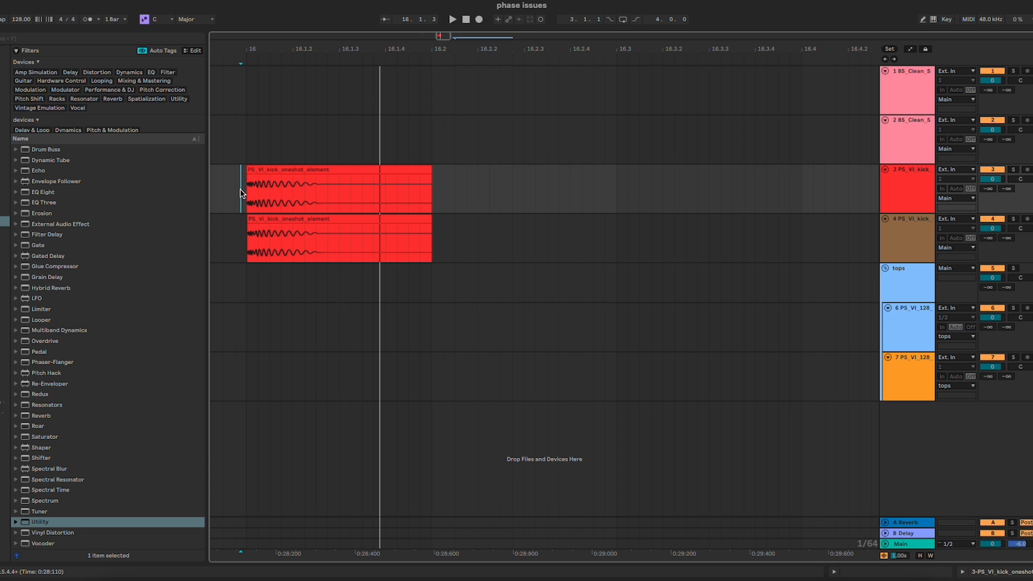
pyautogui.hscroll(-3, 241, 189)
pyautogui.hscroll(-2, 241, 189)
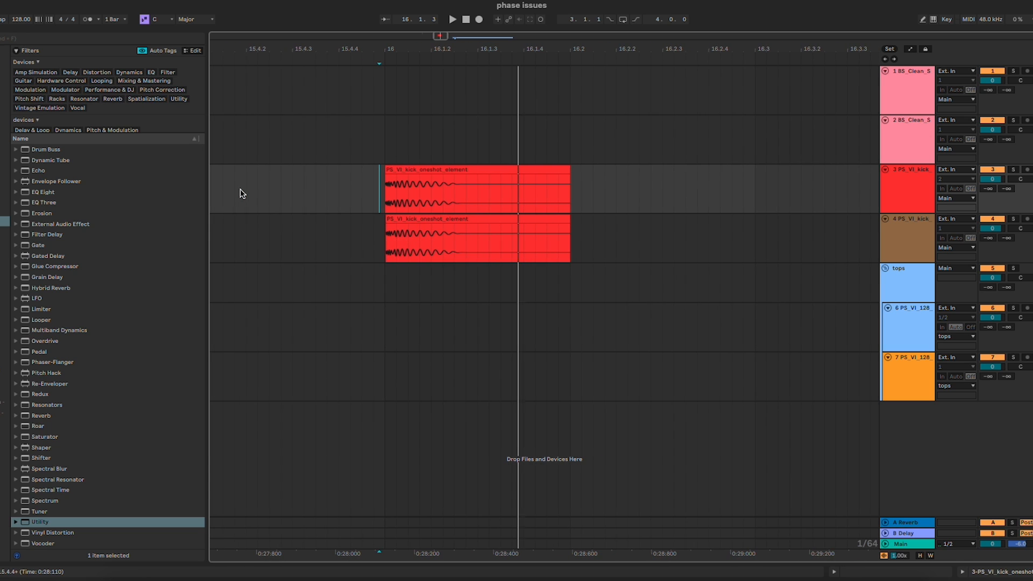
pyautogui.click(431, 219)
pyautogui.scroll(10, 431, 216)
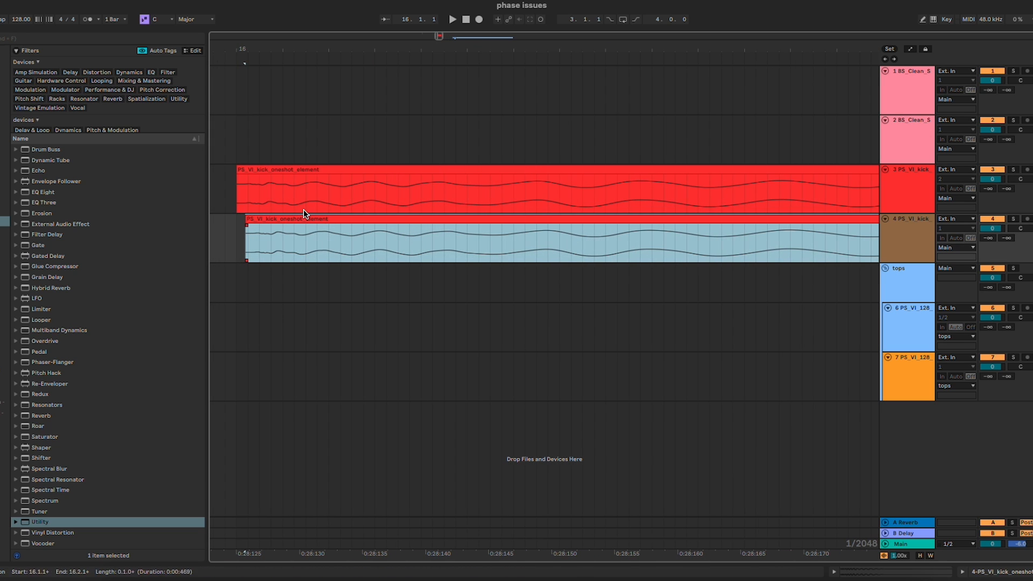
pyautogui.moveTo(296, 214)
pyautogui.mouseDown()
pyautogui.moveTo(294, 225)
pyautogui.moveTo(290, 214)
pyautogui.mouseUp()
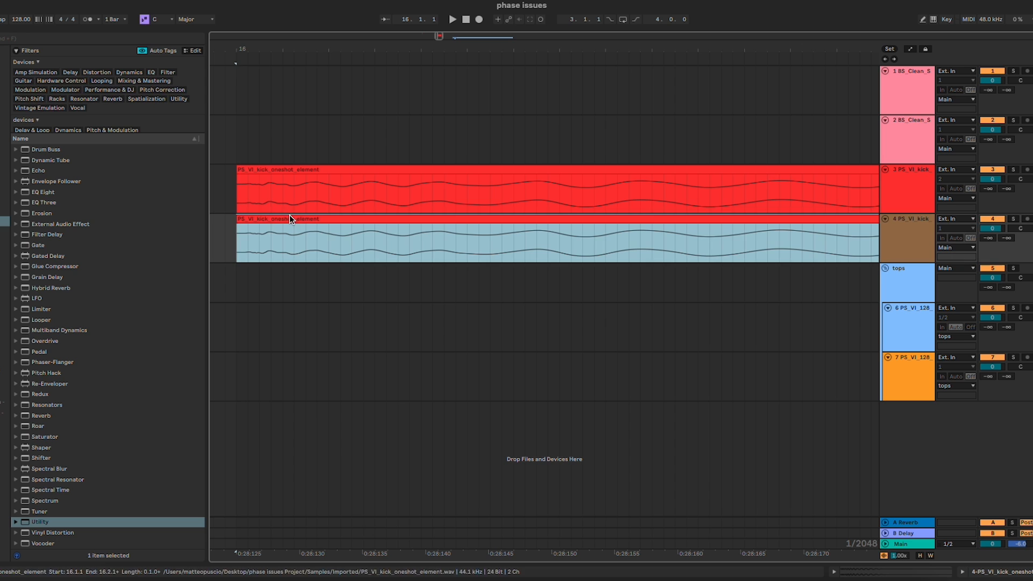
pyautogui.scroll(-10, 370, 196)
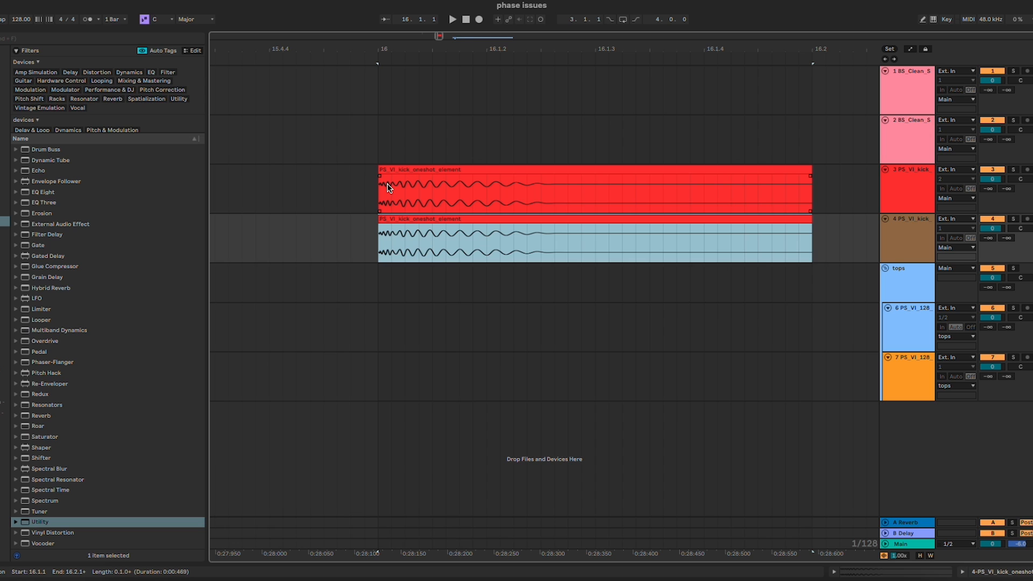
# Check the Arrangement Track Controls options for Track Options and select the lower kick track.
pyautogui.hscroll(1, 389, 188)
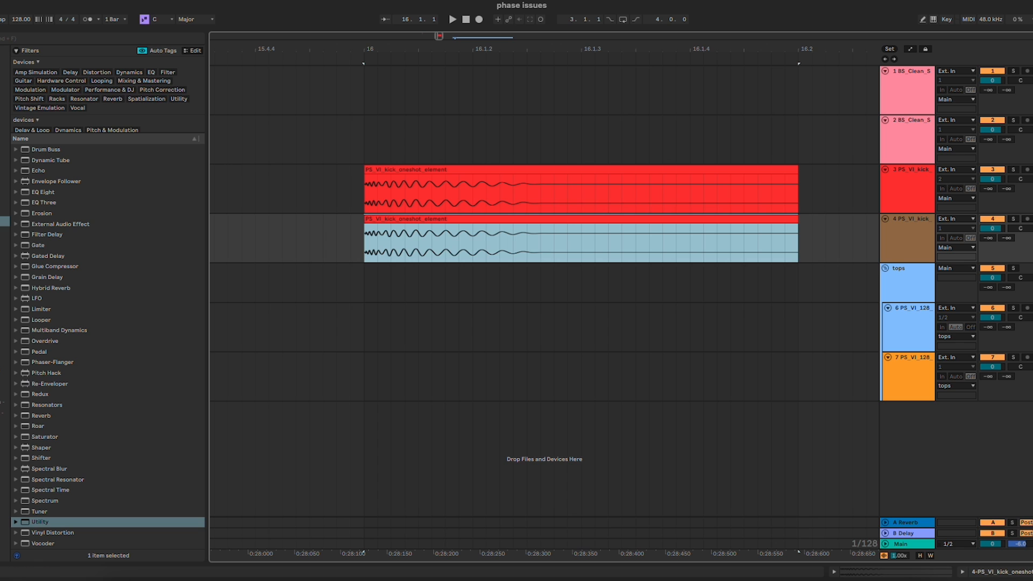
pyautogui.click(141, 1)
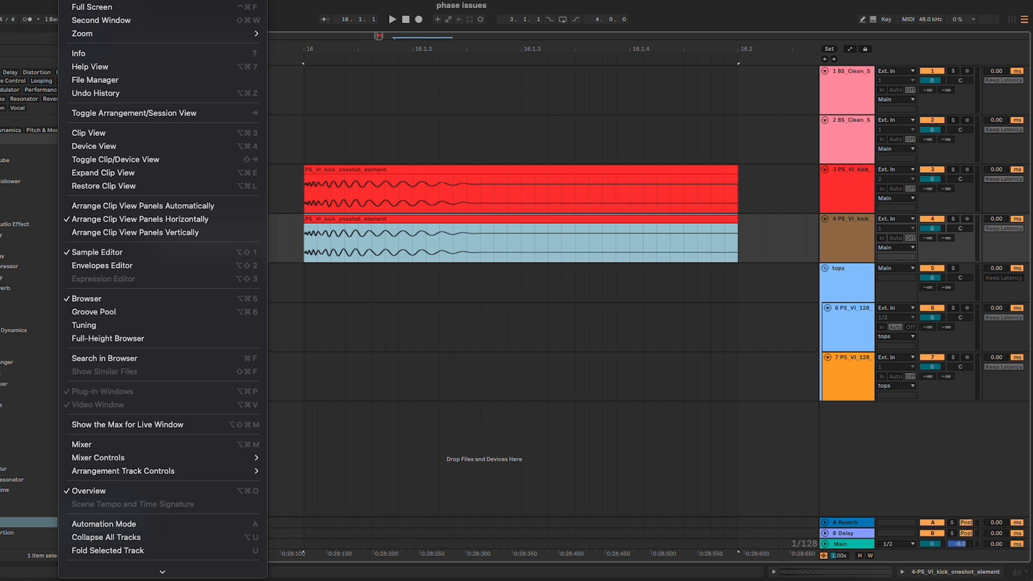
pyautogui.scroll(-3, 164, 308)
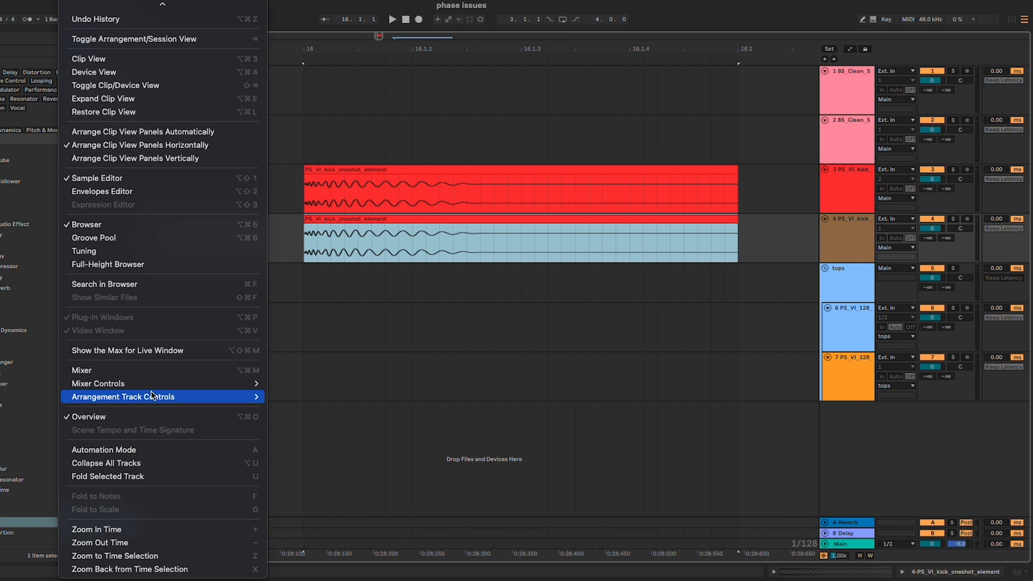
pyautogui.moveTo(152, 397)
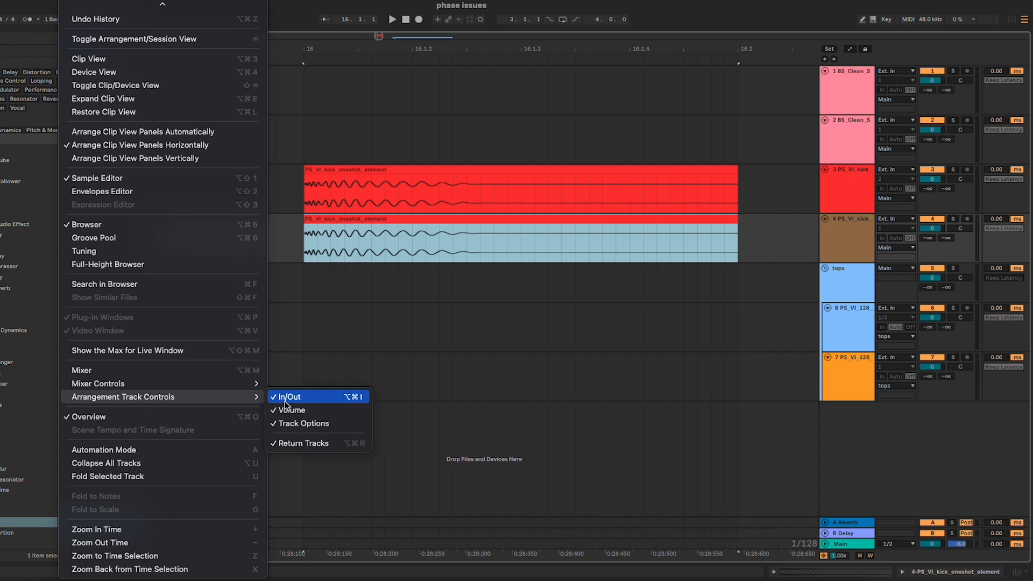
pyautogui.click(846, 247)
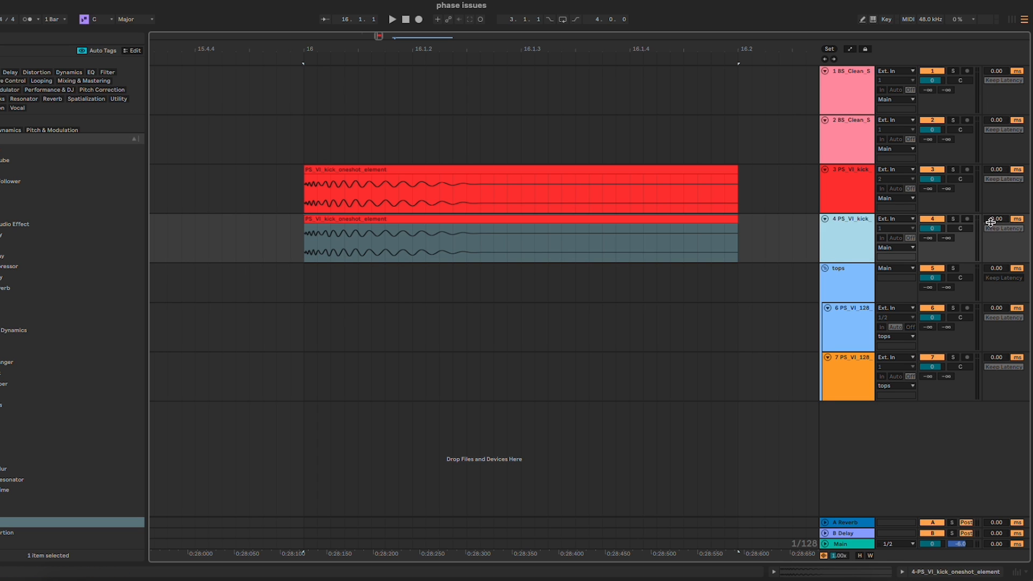
# Set the lower kick track's delay to 9.00 ms and play both kick layers.
pyautogui.moveTo(991, 222); pyautogui.dragTo(991, 205)
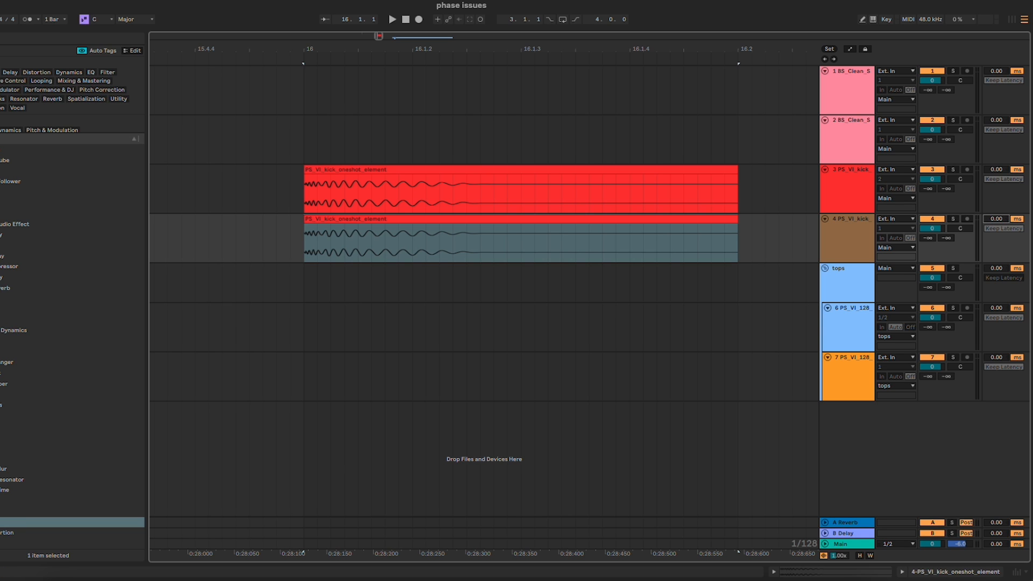
pyautogui.moveTo(996, 219); pyautogui.dragTo(997, 224)
pyautogui.press('space')
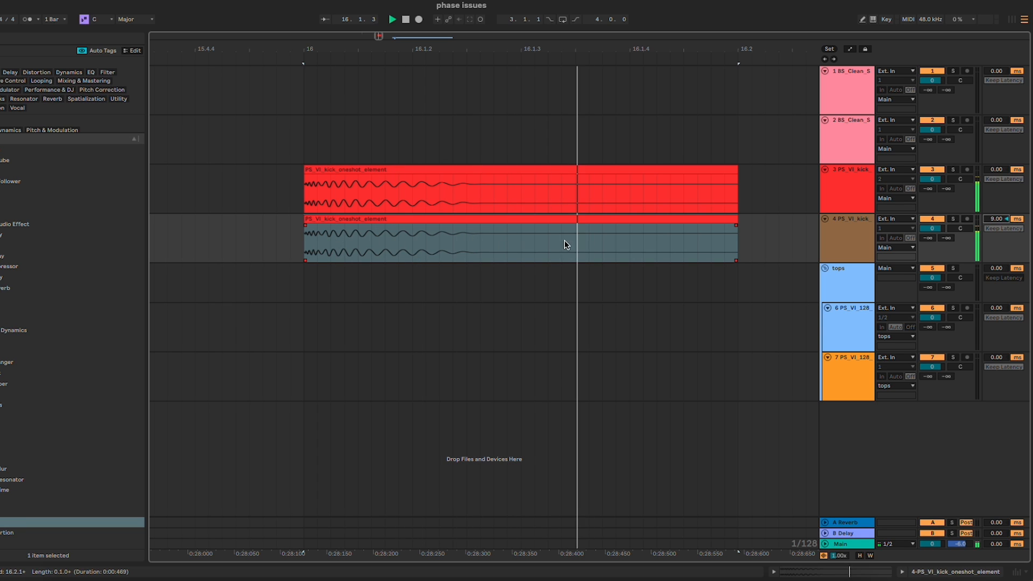
pyautogui.press('space')
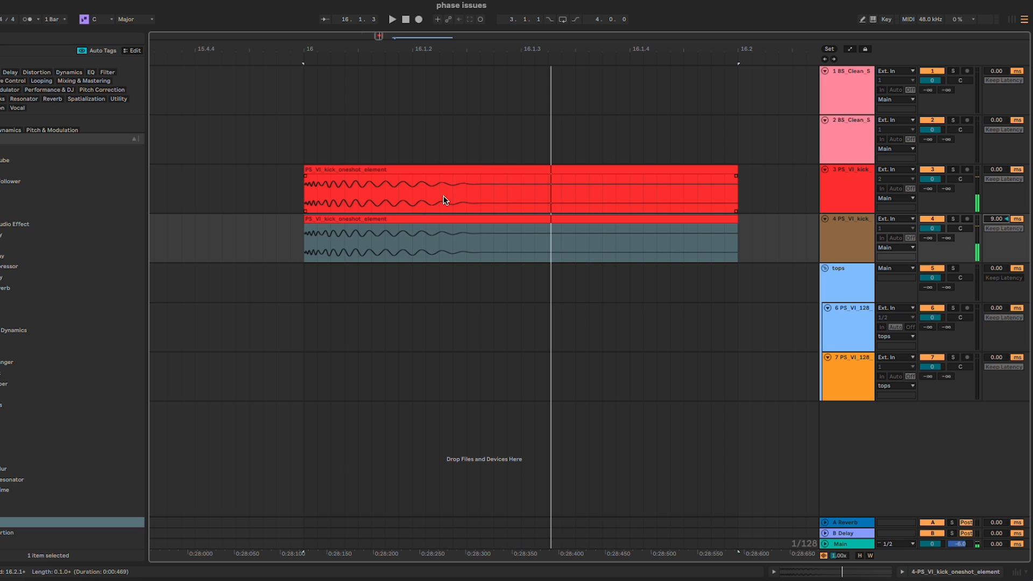
pyautogui.click(405, 219)
pyautogui.press('space')
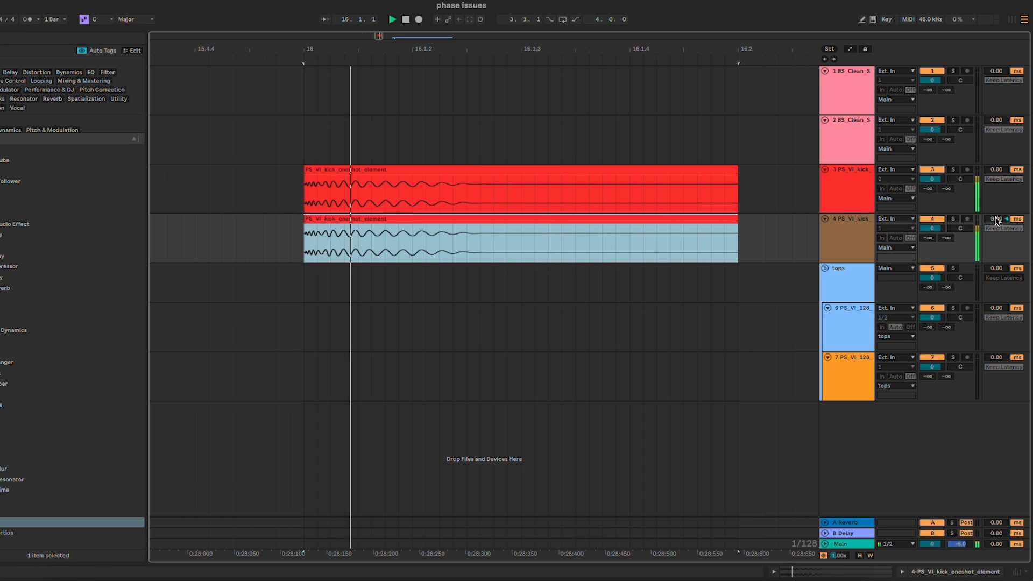
# Try a track delay of -11.00 ms on the lower kick track and undo the delay change.
pyautogui.moveTo(995, 220); pyautogui.dragTo(996, 262)
pyautogui.click(355, 221)
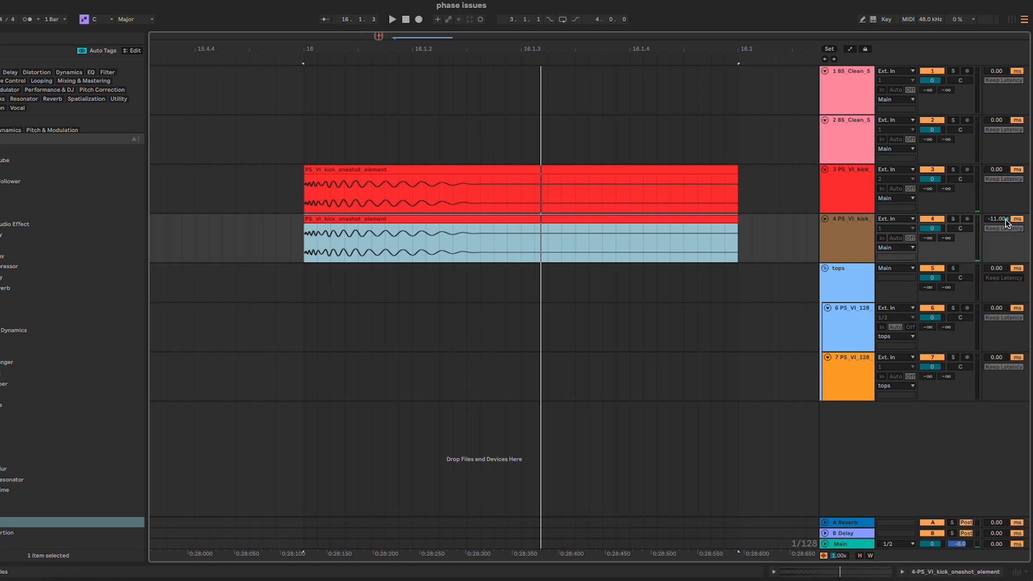
pyautogui.moveTo(1003, 220); pyautogui.dragTo(1003, 218)
pyautogui.press('super+z')
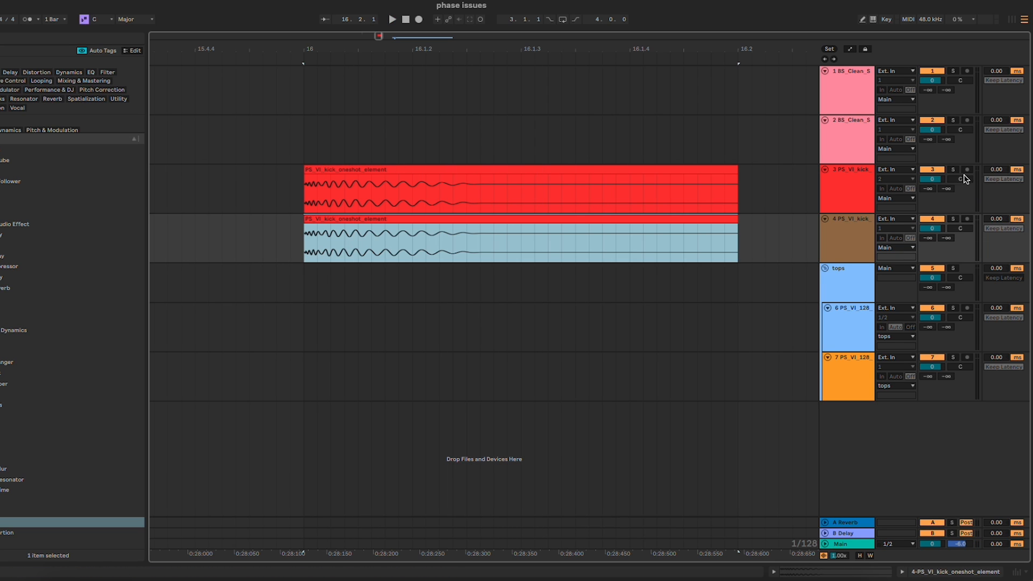
# Select the lower kick clip and compare its waveform with the upper kick's along the timeline.
pyautogui.click(841, 187)
pyautogui.click(342, 233)
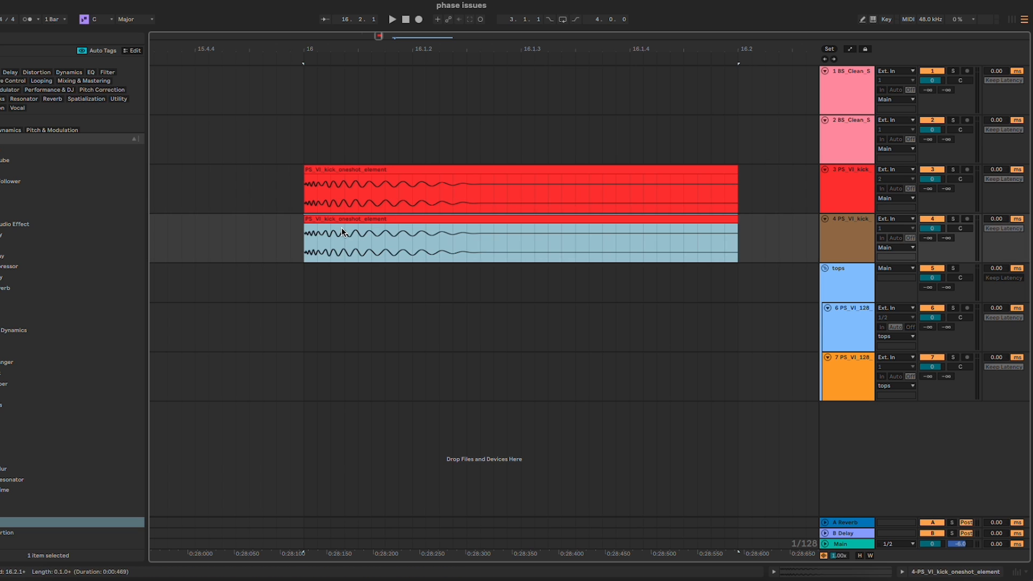
pyautogui.scroll(2, 322, 244)
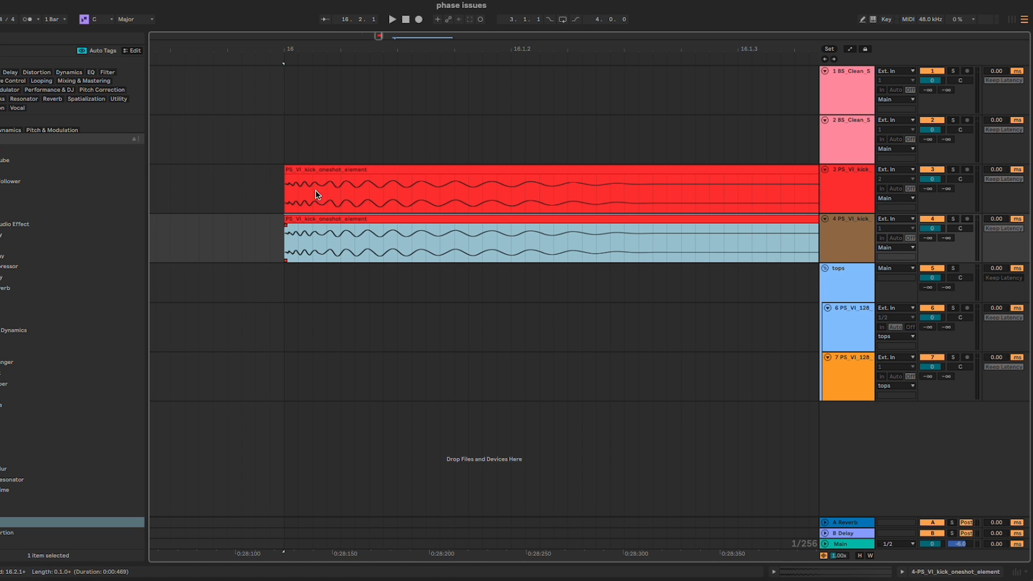
pyautogui.scroll(-3, 412, 225)
pyautogui.hscroll(10, 412, 226)
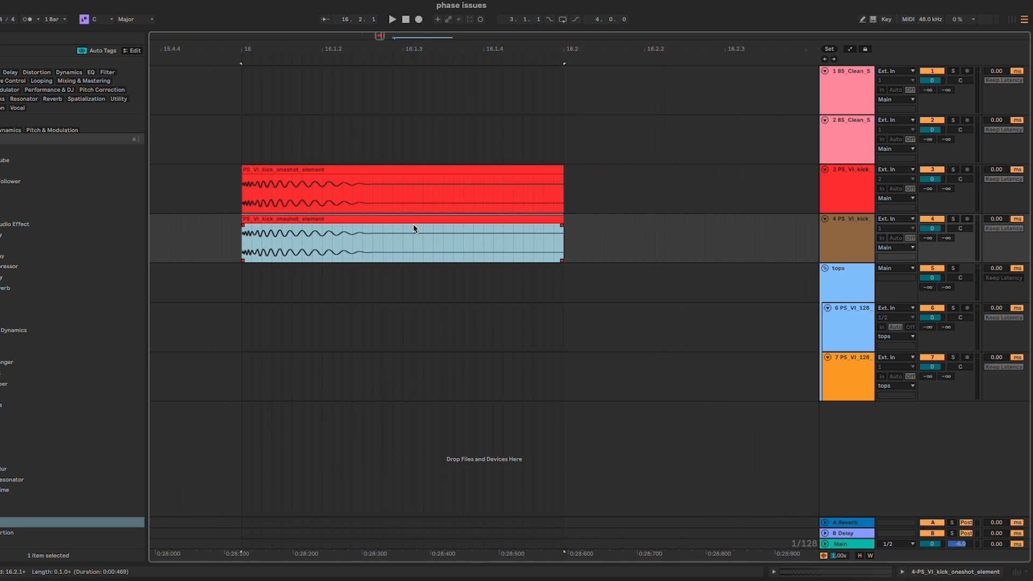
# Examine the layered drum loop hat clips on tracks 6 and 7 around bar 17.
pyautogui.hscroll(-8, 413, 228)
pyautogui.scroll(-4, 476, 294)
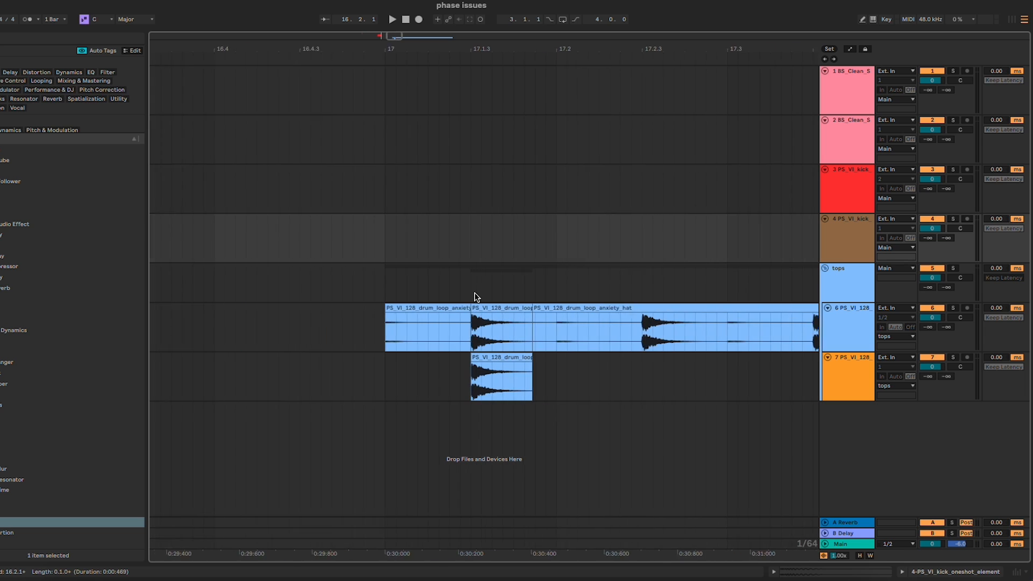
pyautogui.hscroll(5, 554, 300)
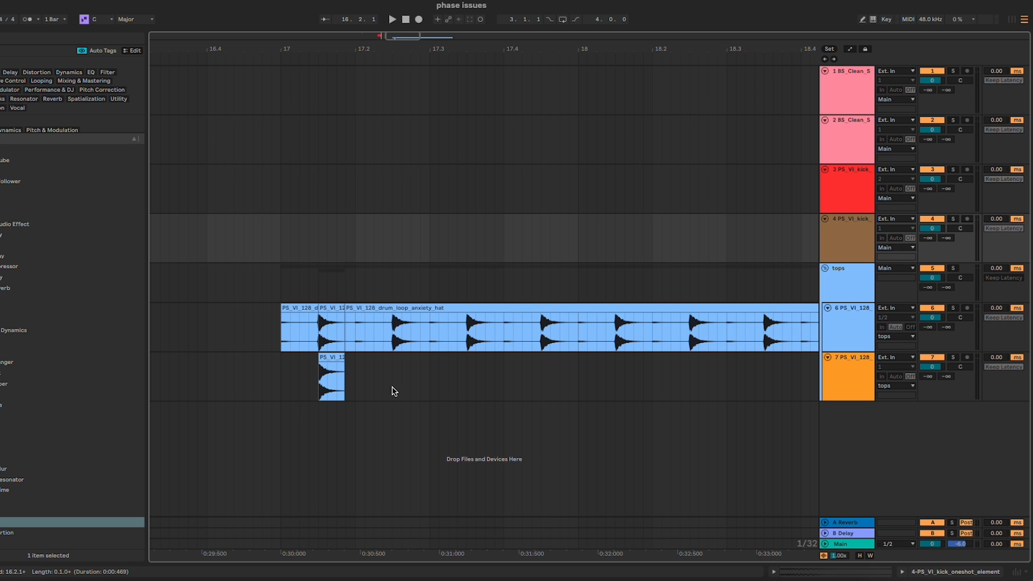
pyautogui.scroll(3, 297, 320)
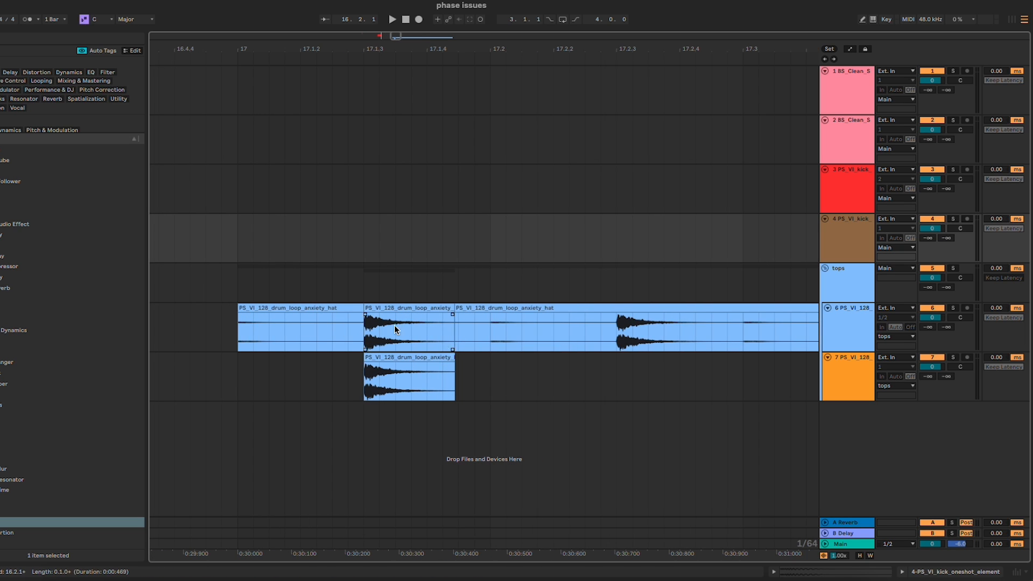
pyautogui.scroll(-4, 466, 357)
pyautogui.hscroll(2, 466, 356)
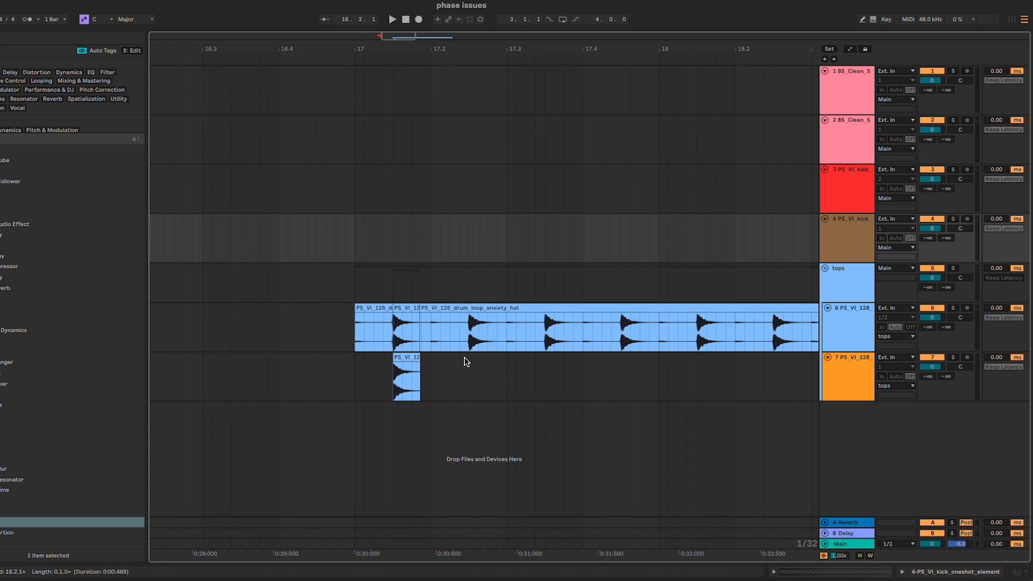
pyautogui.hscroll(1, 466, 362)
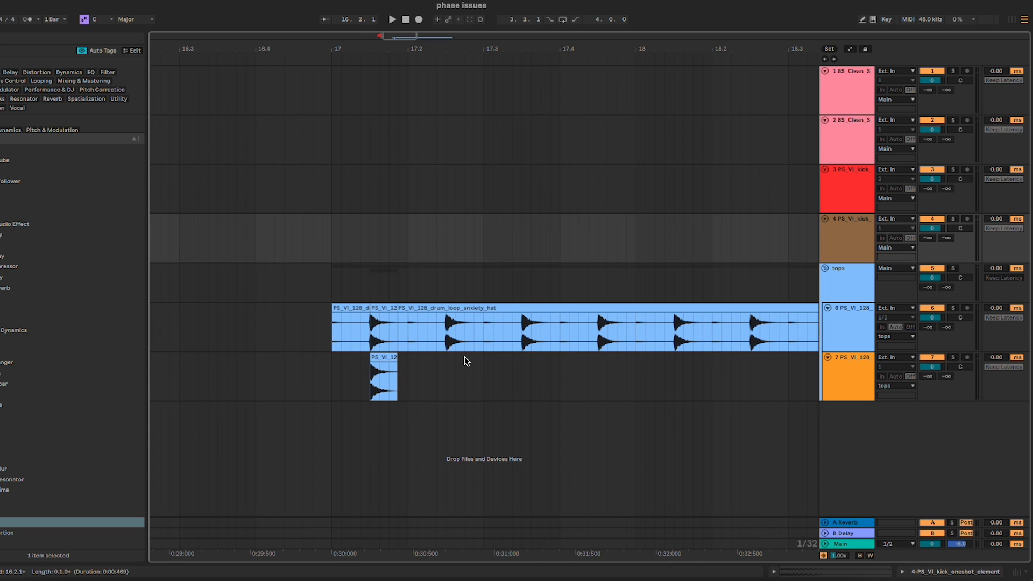
# Play the layered hat clips from the start of bar 17 to hear how they combine.
pyautogui.click(331, 344)
pyautogui.press('space')
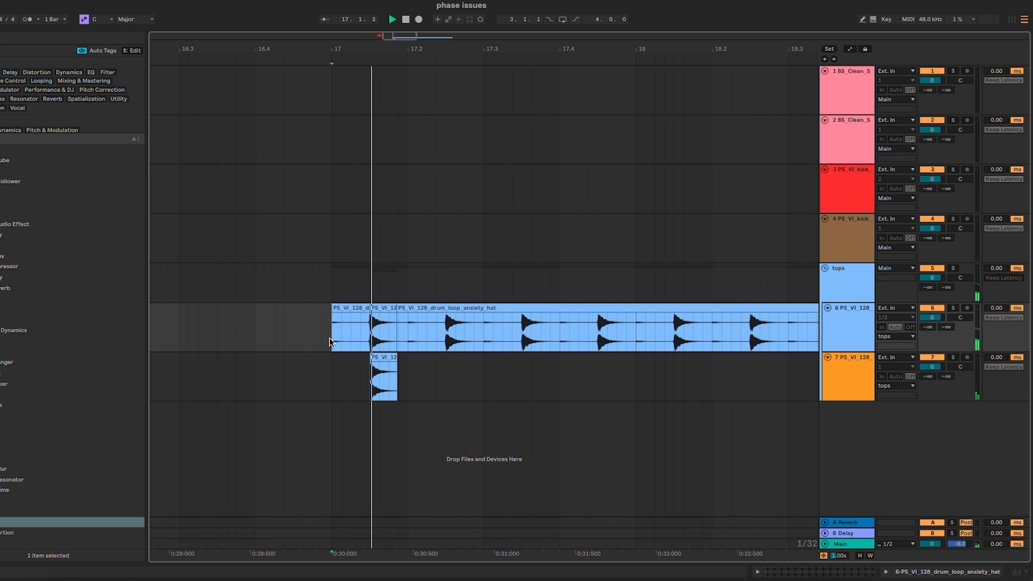
pyautogui.press('space')
pyautogui.press('space')
pyautogui.press('space')
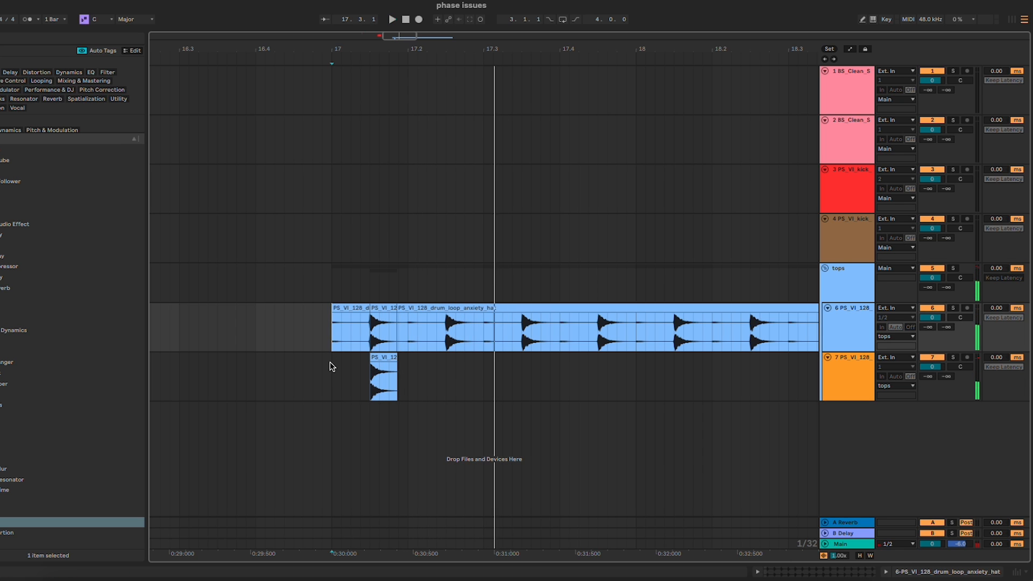
pyautogui.press('space')
pyautogui.press('space')
# Align the track 7 hat clip's start with the track 6 hit at 17.1.3 and play both layers.
pyautogui.scroll(10, 373, 368)
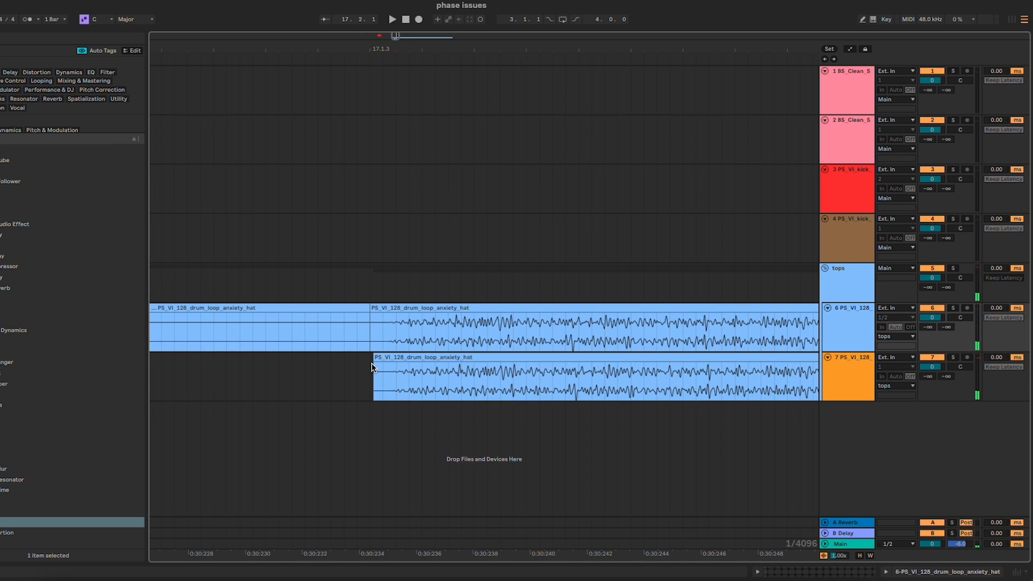
pyautogui.scroll(5, 374, 368)
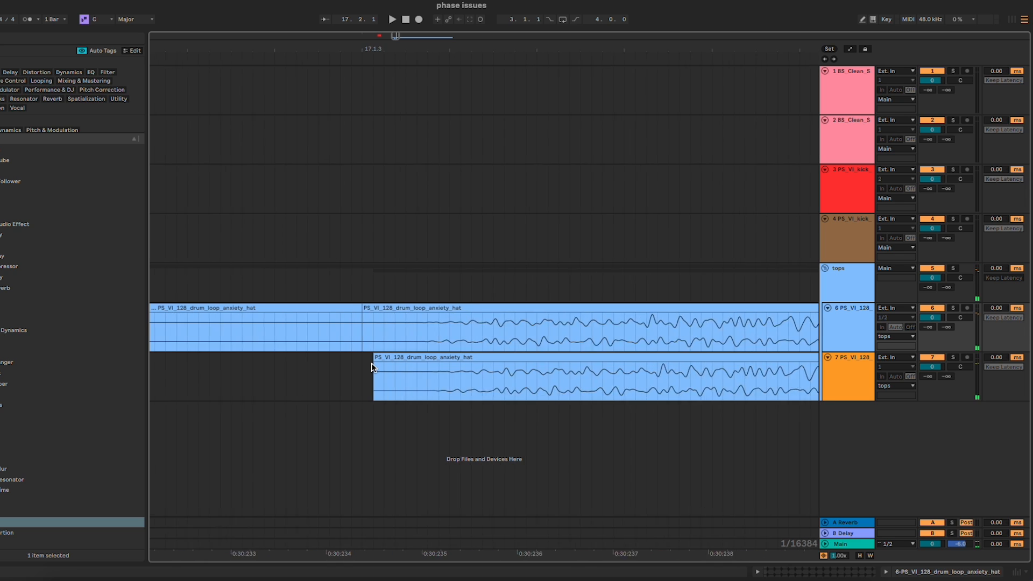
pyautogui.click(415, 358)
pyautogui.scroll(-10, 412, 357)
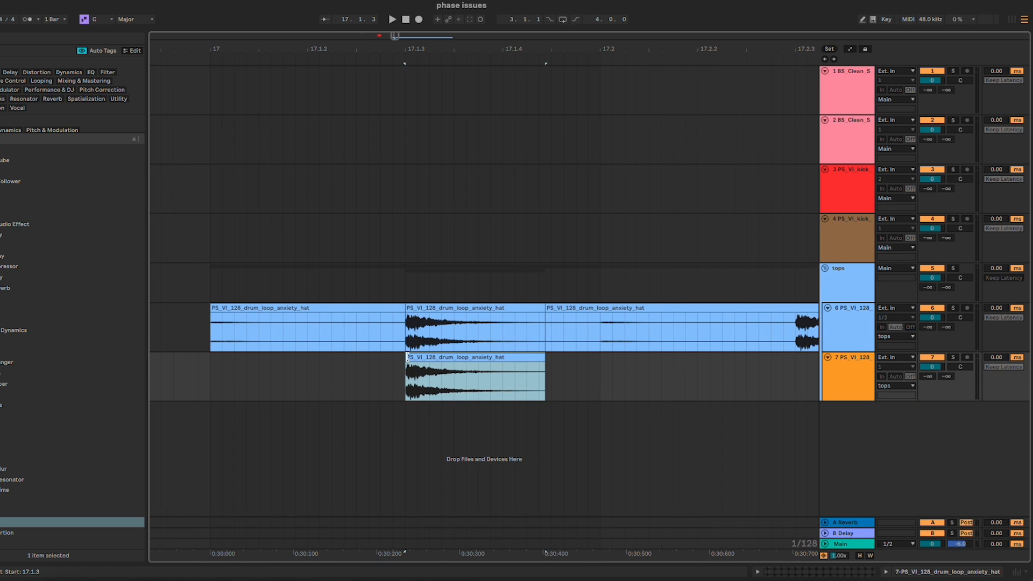
pyautogui.click(376, 307)
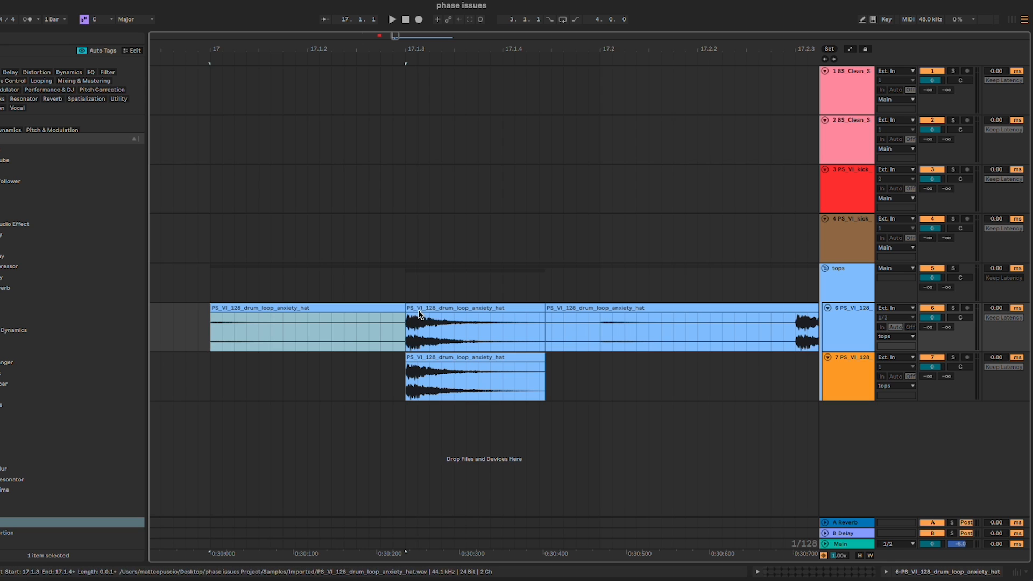
pyautogui.press('space')
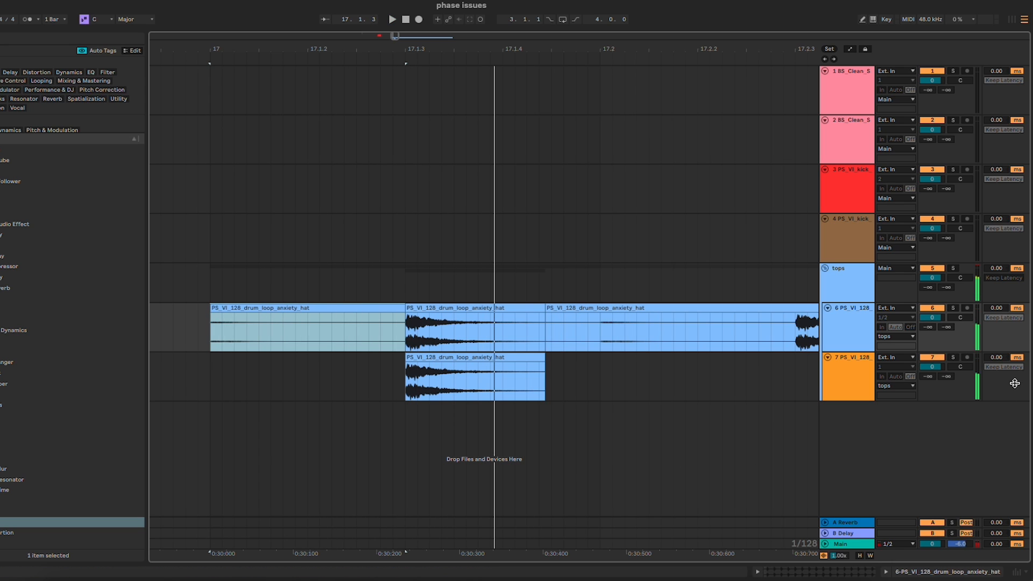
# Try a track delay of 7.00 ms on track 7 and play both hat layers.
pyautogui.moveTo(990, 360); pyautogui.dragTo(991, 350)
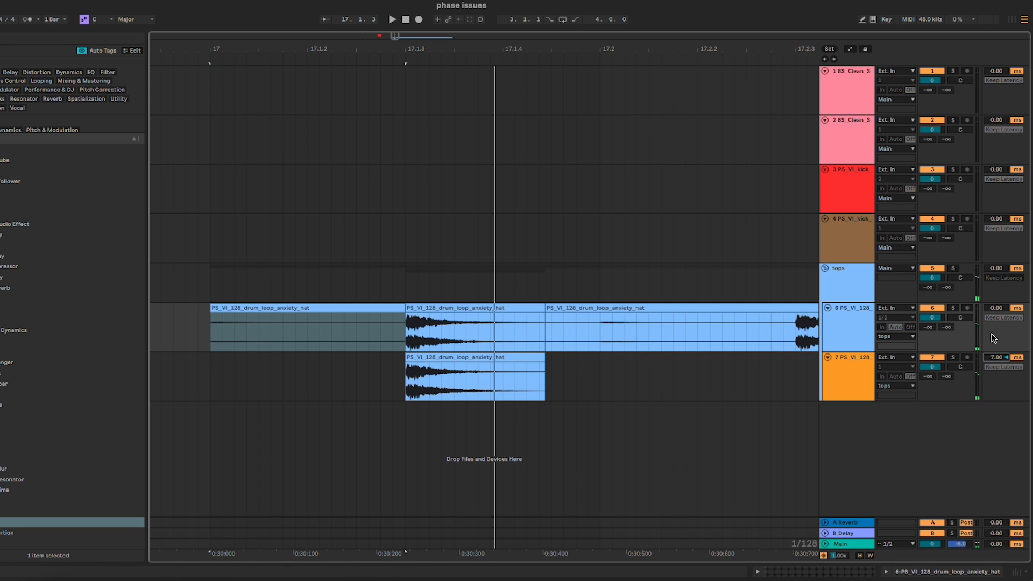
pyautogui.press('space')
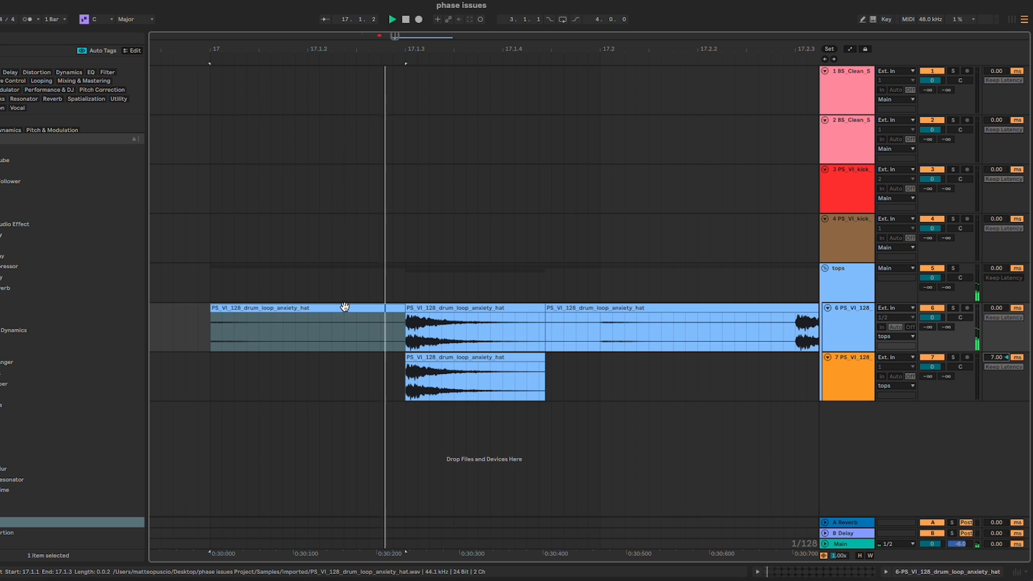
pyautogui.press('space')
pyautogui.press('space')
pyautogui.press('space')
# Return the track 7 delay to 0.00 ms, replaying the hat layers several times to compare.
pyautogui.moveTo(998, 358)
pyautogui.mouseDown()
pyautogui.moveTo(998, 337)
pyautogui.moveTo(998, 374)
pyautogui.moveTo(999, 360)
pyautogui.mouseUp()
pyautogui.press('space')
pyautogui.press('space')
pyautogui.press('space')
pyautogui.press('space')
pyautogui.press('space')
pyautogui.press('space')
pyautogui.press('space')
pyautogui.press('space')
pyautogui.press('space')
pyautogui.press('space')
pyautogui.press('space')
pyautogui.press('space')
pyautogui.press('space')
pyautogui.press('space')
# Play the aligned hat layers from just before 17.1.3.
pyautogui.click(381, 370)
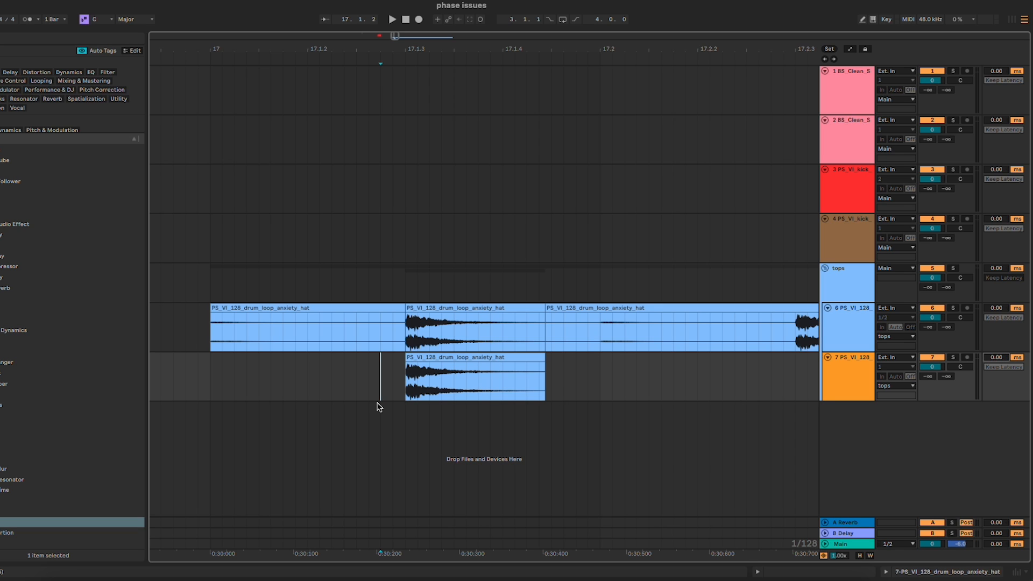
pyautogui.press('space')
pyautogui.press('space')
pyautogui.press('space')
pyautogui.press('space')
pyautogui.scroll(-10, 643, 393)
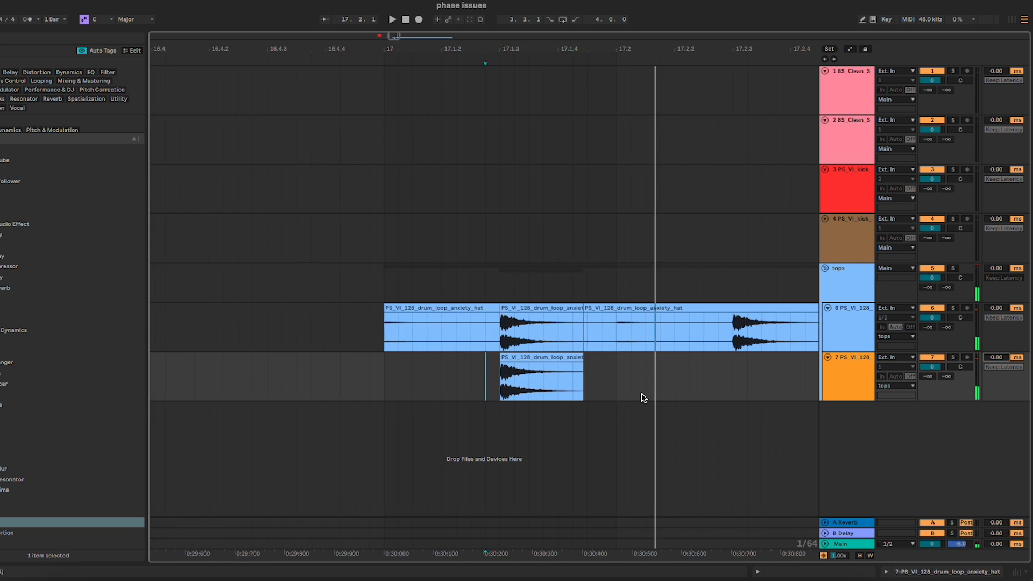
pyautogui.hscroll(2, 644, 394)
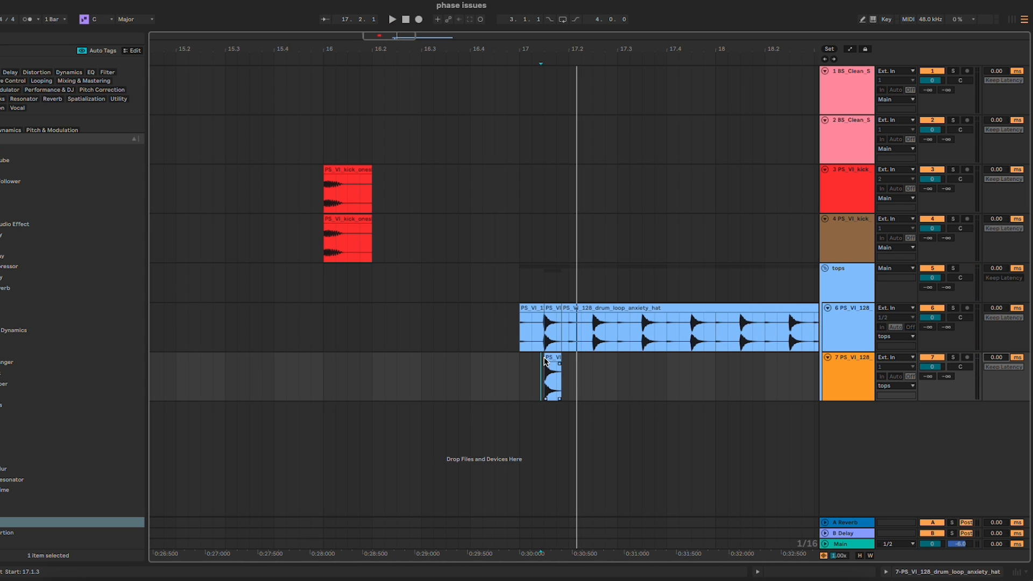
# Shift the track 7 hat clip very slightly later than the matching hit on track 6.
pyautogui.scroll(15, 544, 359)
pyautogui.scroll(3, 545, 357)
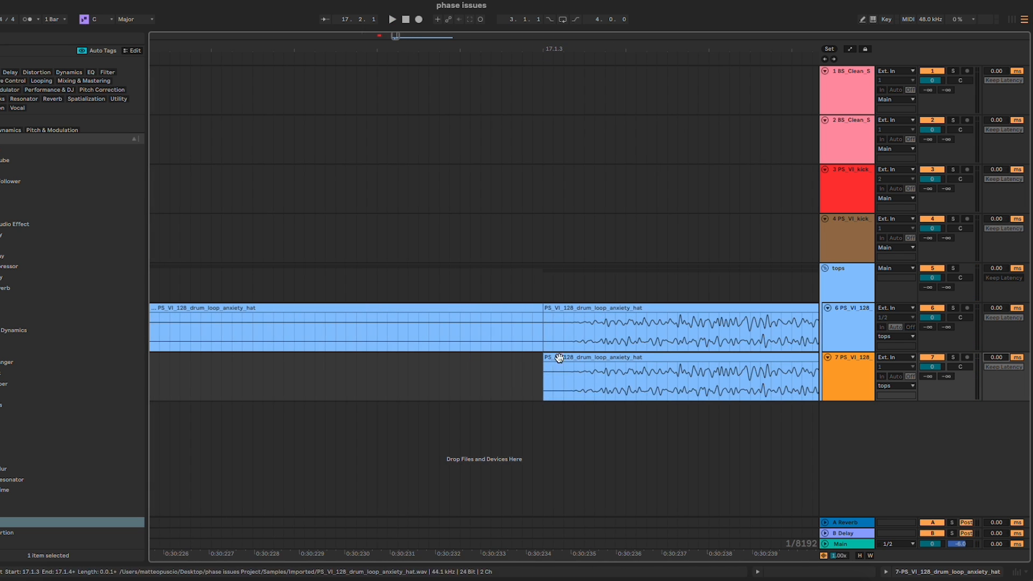
pyautogui.moveTo(559, 359); pyautogui.dragTo(581, 360)
pyautogui.scroll(-5, 581, 359)
pyautogui.scroll(-10, 581, 358)
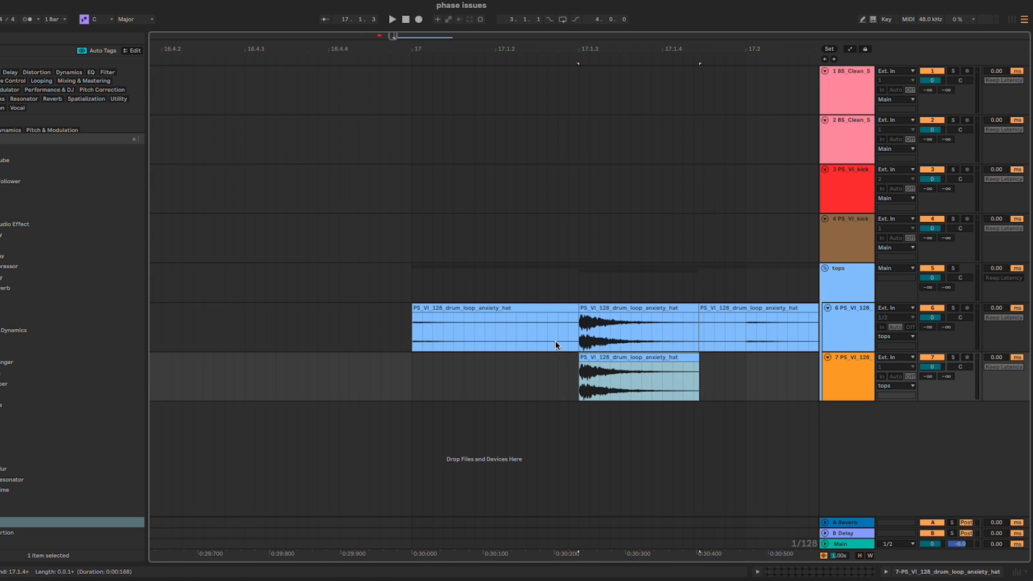
# Play the slightly offset hat layers from just before the layered hit.
pyautogui.click(556, 340)
pyautogui.press('space')
pyautogui.press('space')
pyautogui.press('space')
pyautogui.press('space')
pyautogui.hscroll(2, 553, 338)
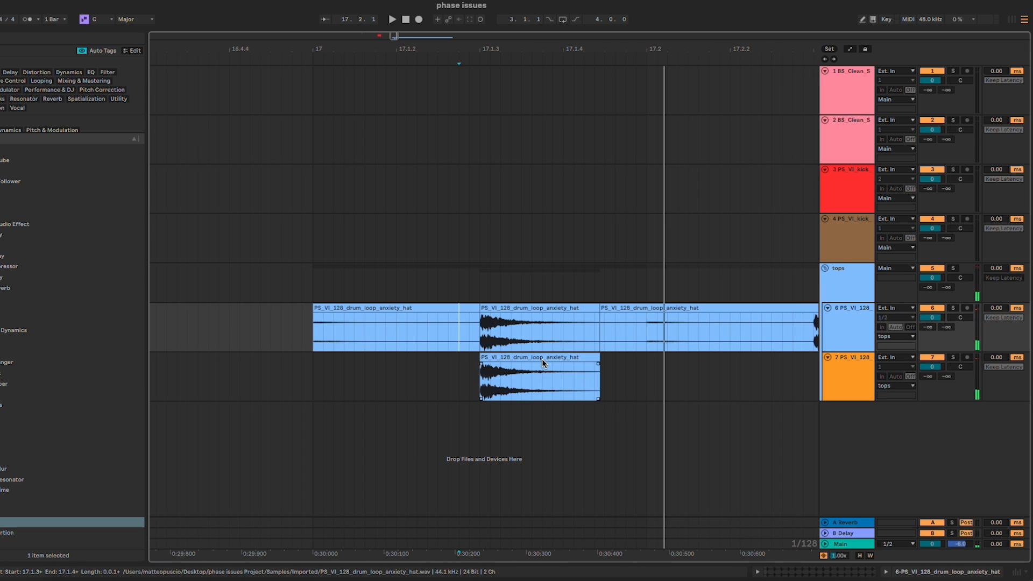
# Add the Neutron 5 Phase plug-in to track 7 and set its sidechain input to 6-PS VI 128 drum loop anxiety hat.
pyautogui.click(542, 360)
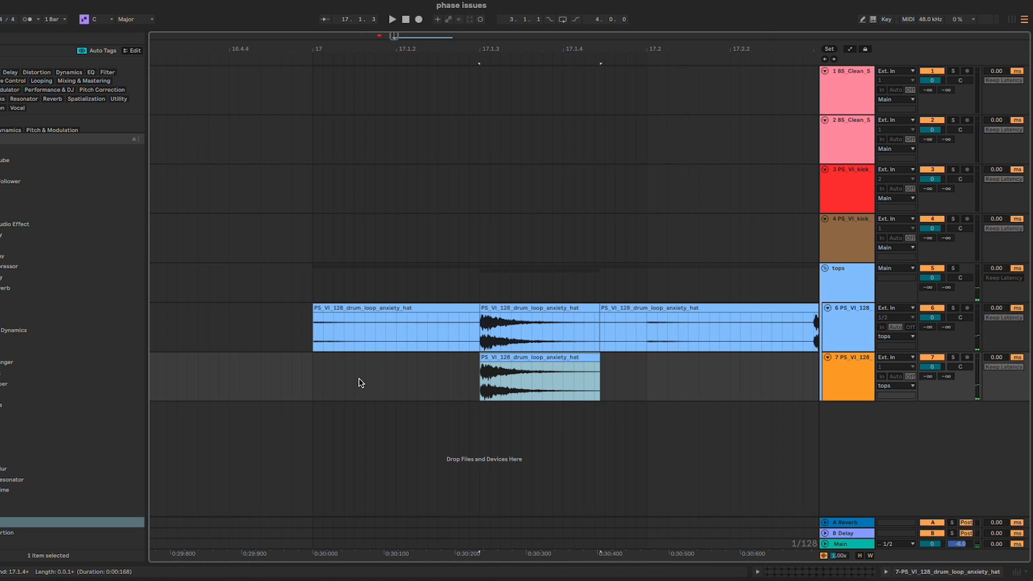
pyautogui.click(24, 40)
pyautogui.write('util')
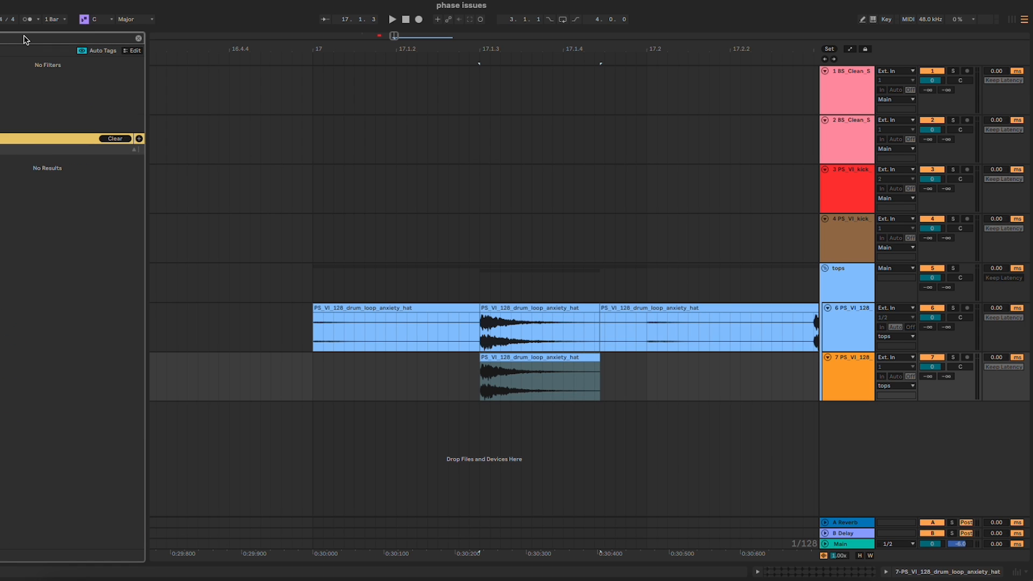
pyautogui.click(1, 172)
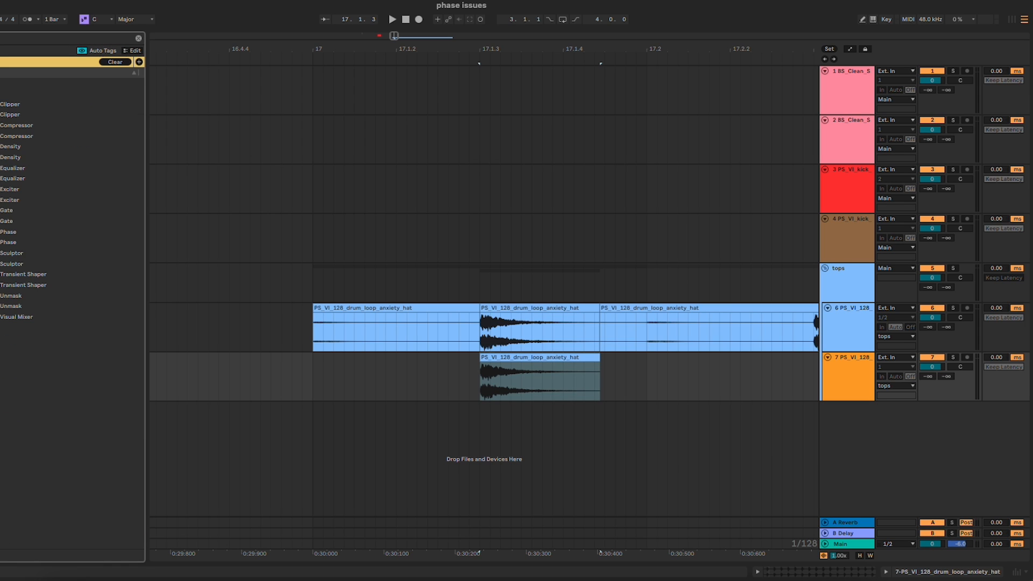
pyautogui.click(1, 243)
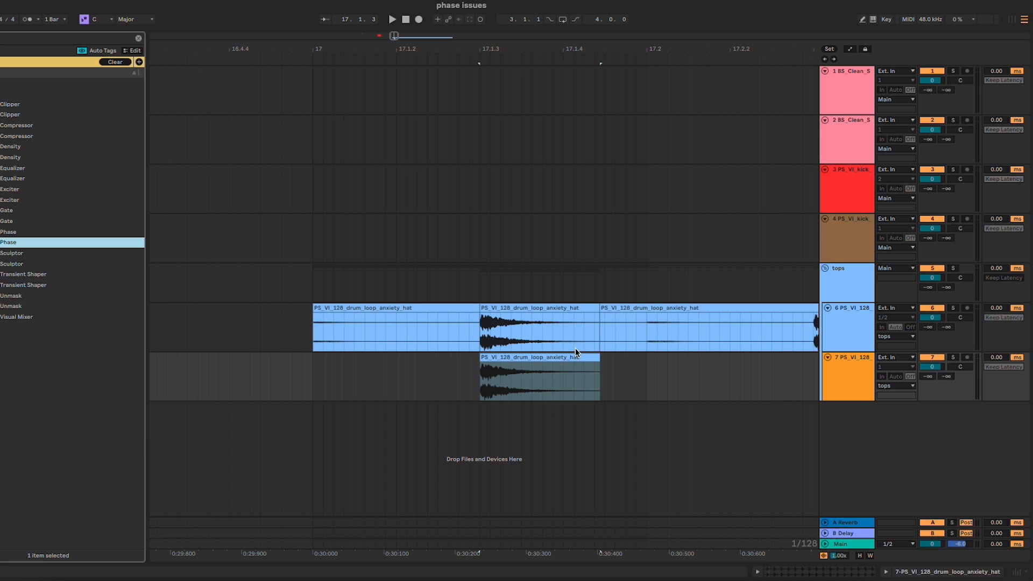
pyautogui.click(23, 478)
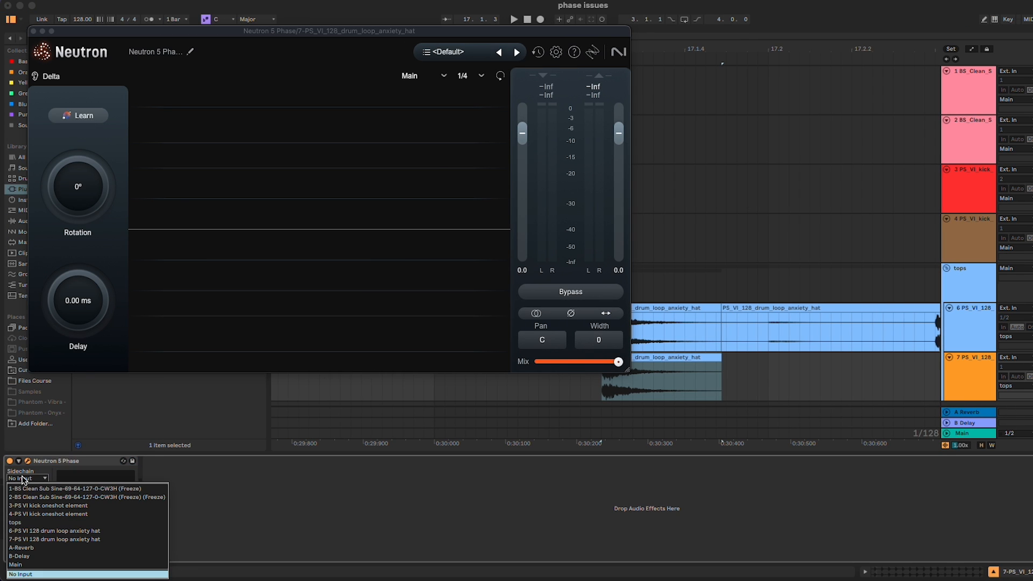
pyautogui.click(65, 531)
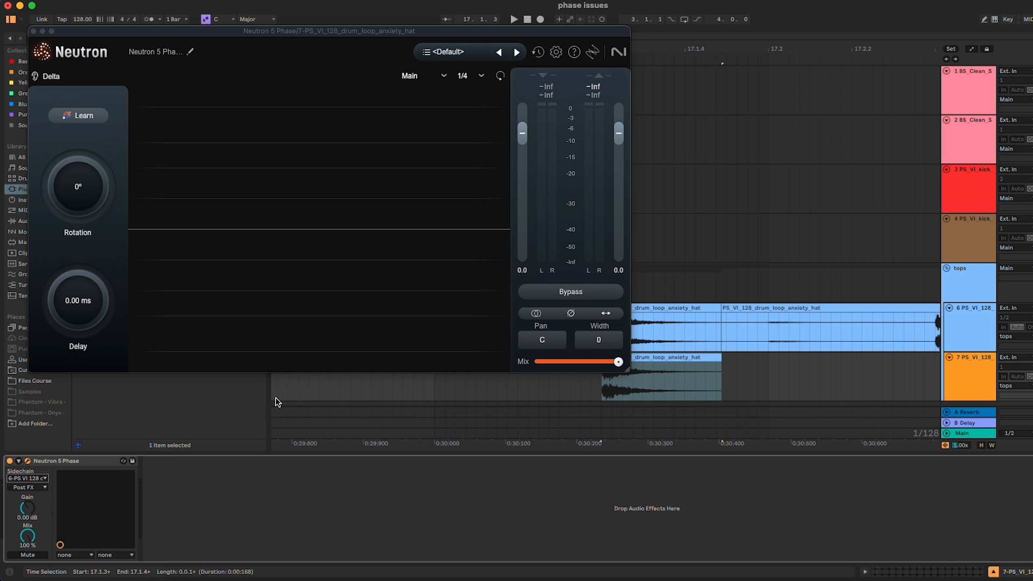
# Loop playback from 17.1.1 to 17.2.1 and run Neutron 5 Phase's Learn analysis on the hat layer.
pyautogui.moveTo(772, 369); pyautogui.dragTo(437, 377)
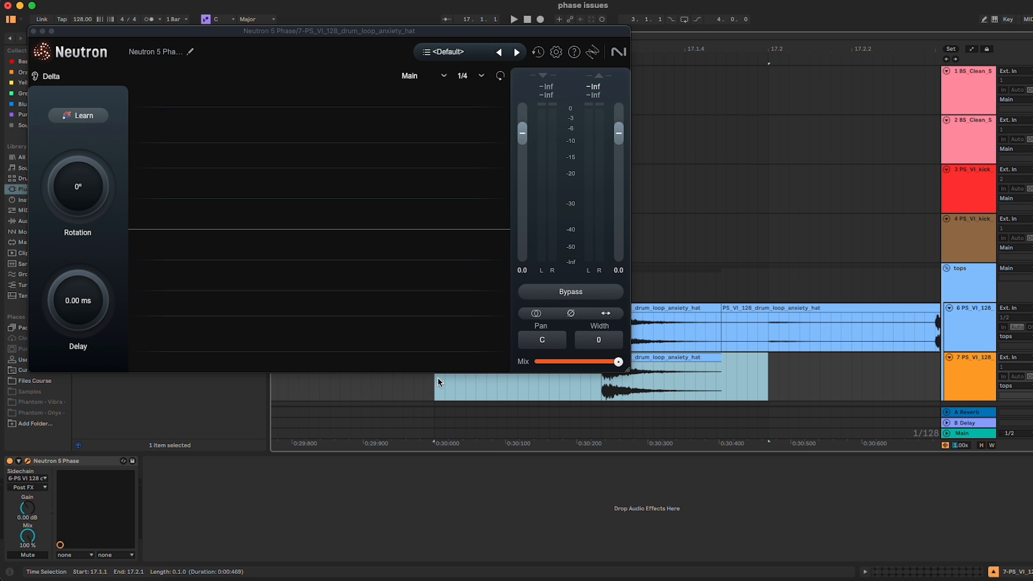
pyautogui.press('super+l')
pyautogui.press('space')
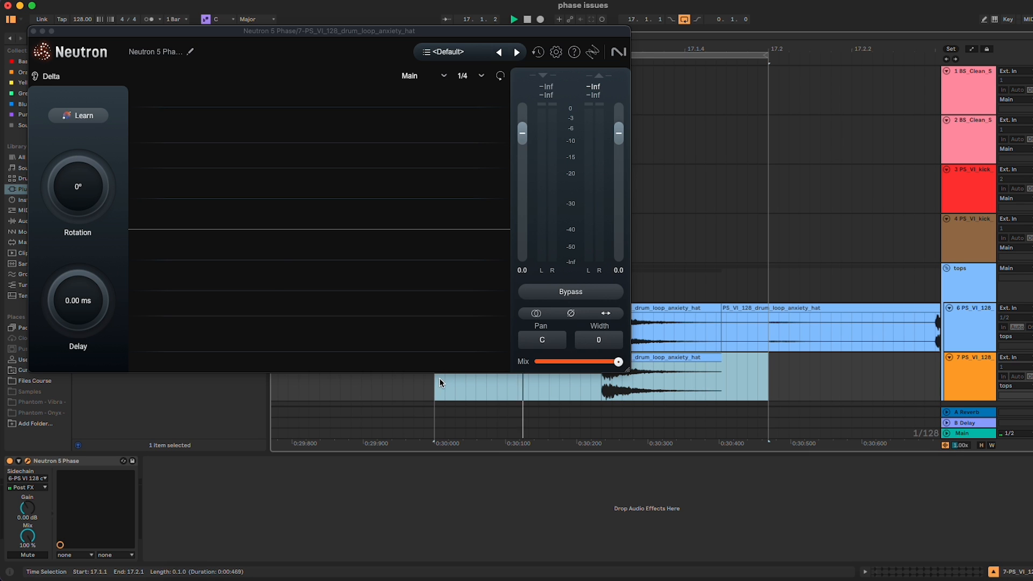
pyautogui.click(78, 115)
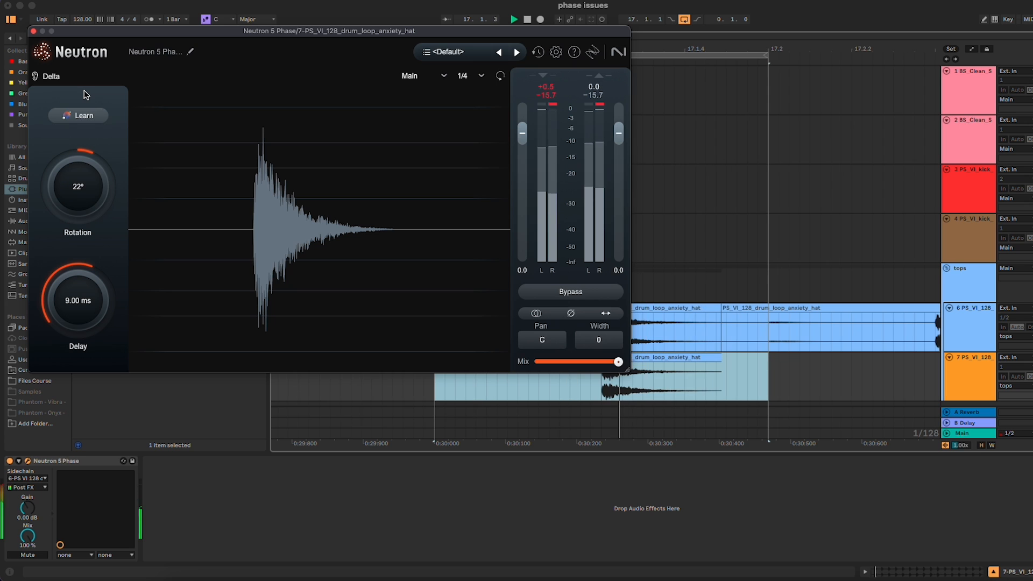
pyautogui.press('space')
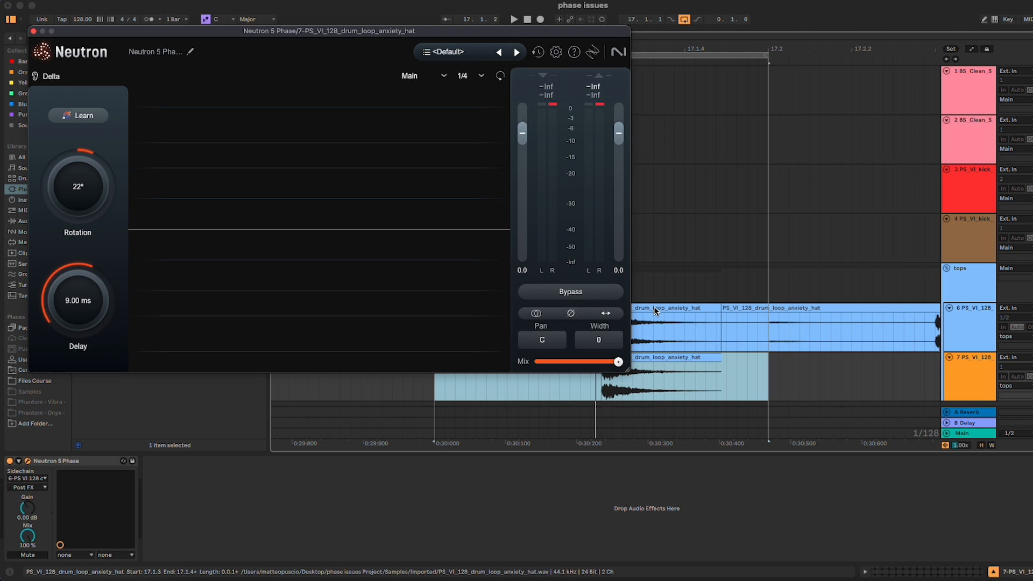
# Compare the looped hat layers with Neutron 5 Phase bypassed and active.
pyautogui.press('space')
pyautogui.click(564, 296)
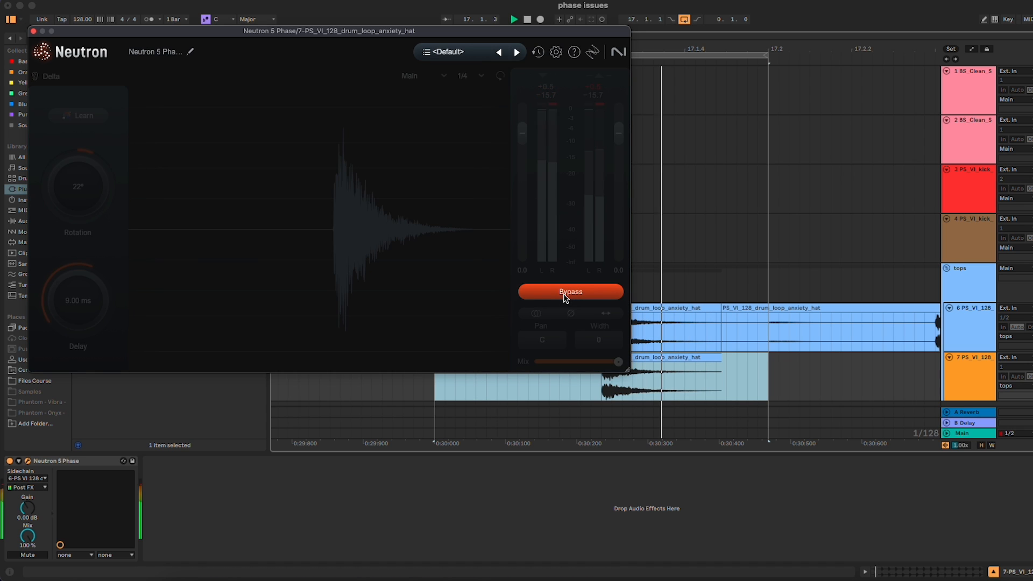
pyautogui.click(565, 295)
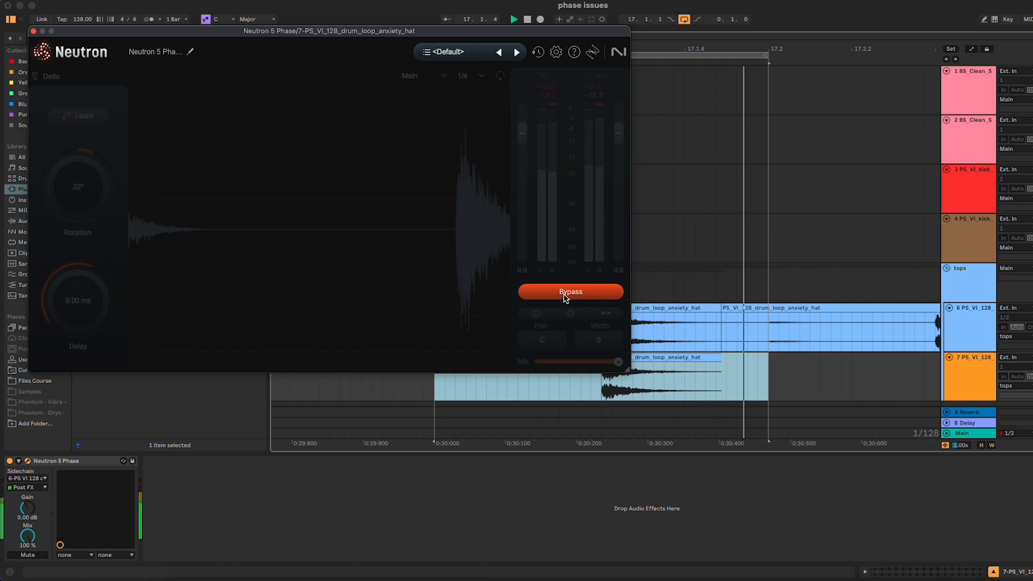
pyautogui.click(564, 294)
pyautogui.press('space')
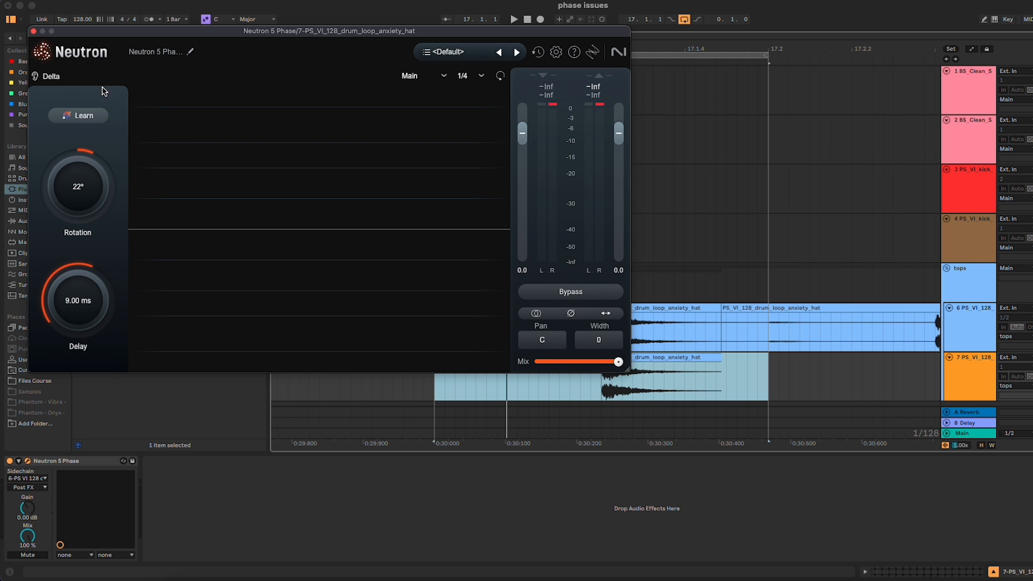
# Close the Neutron 5 Phase window and show the kick and hat clips together in the arrangement.
pyautogui.click(33, 32)
pyautogui.click(699, 347)
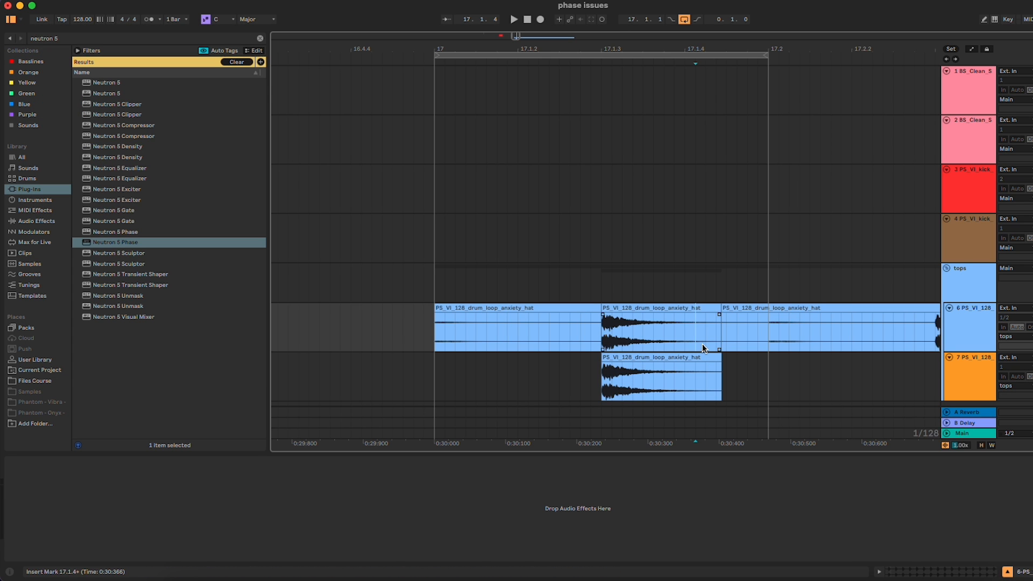
pyautogui.scroll(3, 698, 342)
pyautogui.scroll(-10, 698, 341)
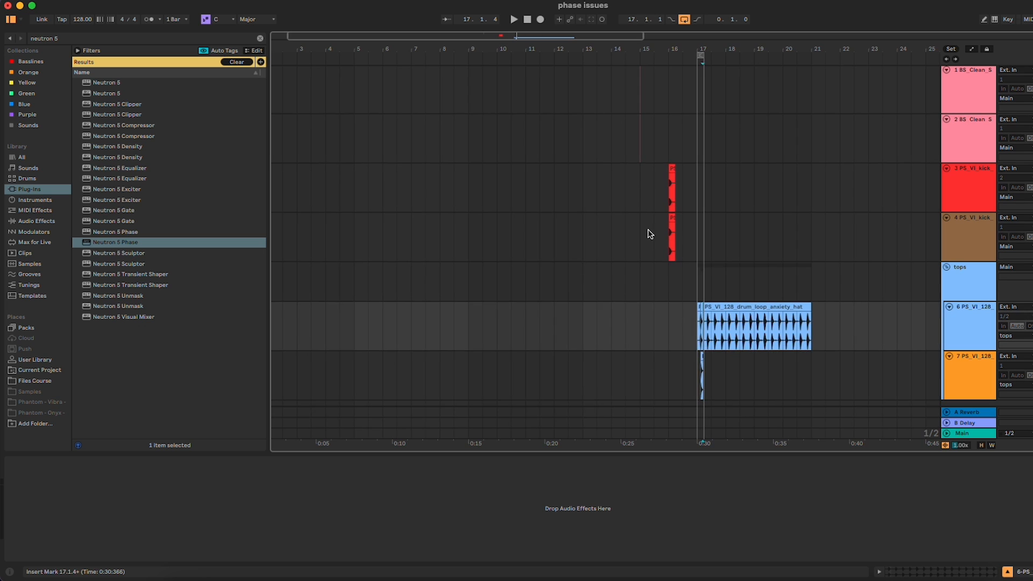
# Load EQ Eight from the audio effects onto kick track 3.
pyautogui.scroll(6, 655, 235)
pyautogui.hscroll(5, 861, 226)
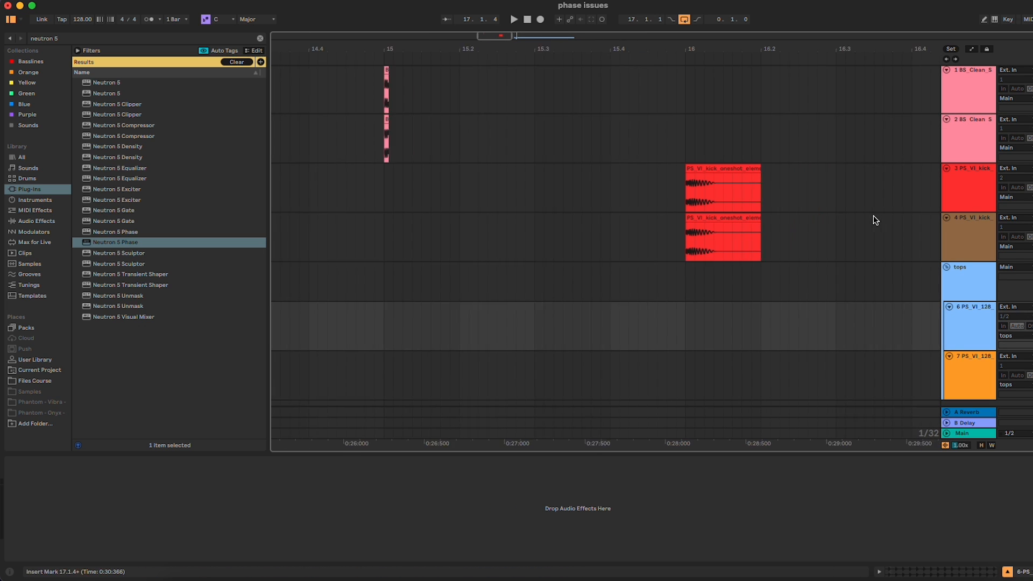
pyautogui.click(981, 194)
pyautogui.click(674, 170)
pyautogui.press('z')
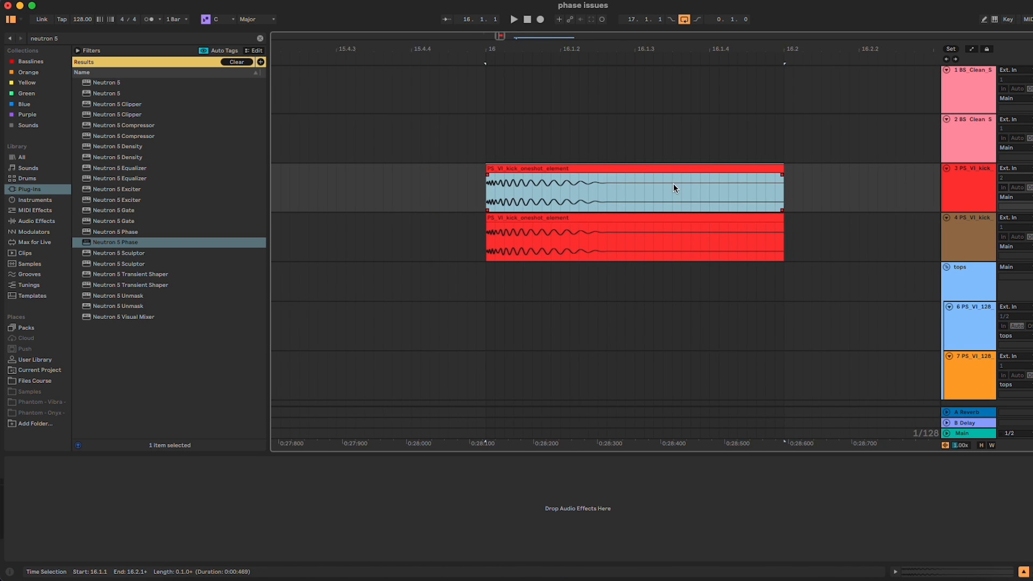
pyautogui.click(46, 222)
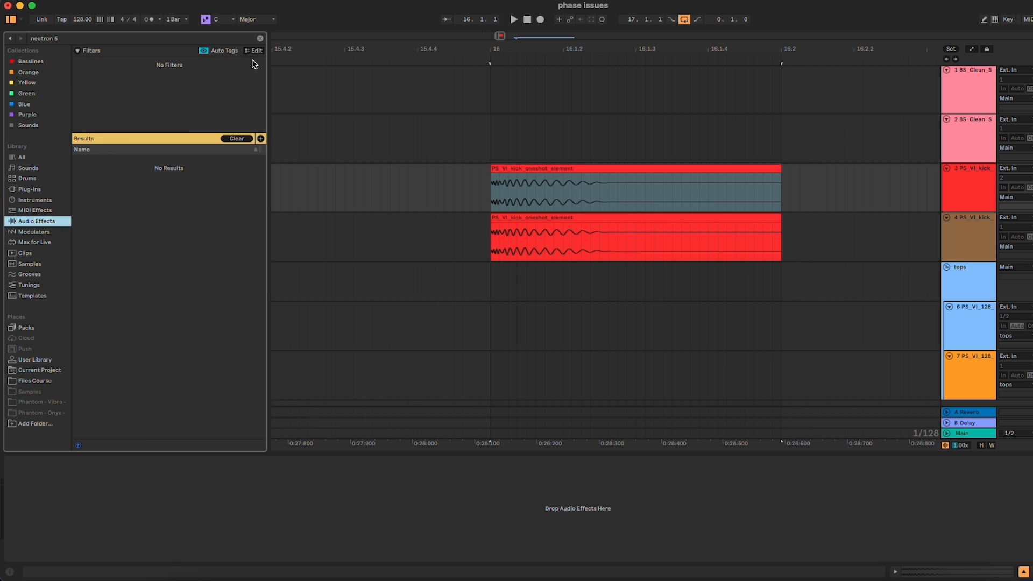
pyautogui.click(260, 39)
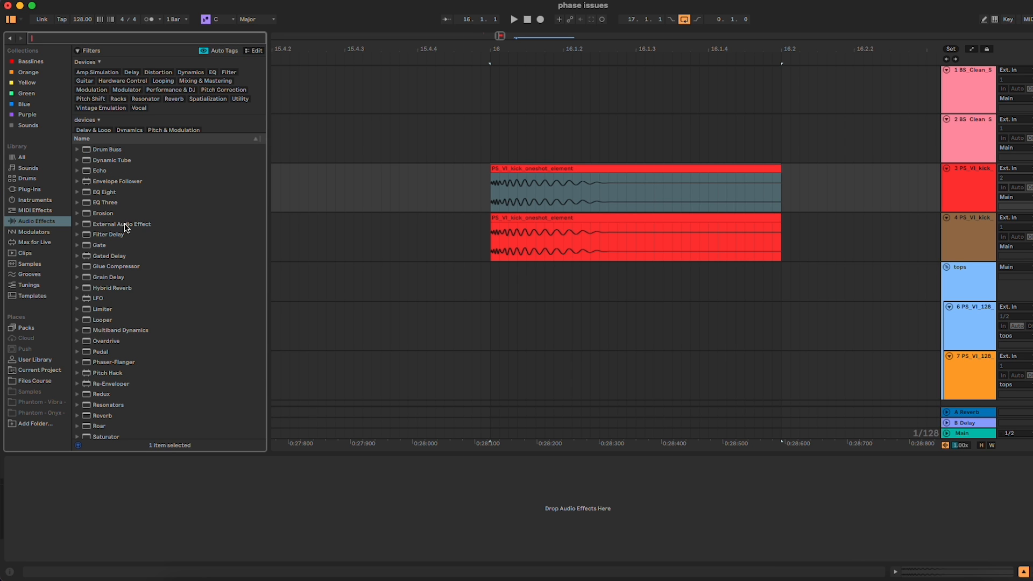
pyautogui.doubleClick(105, 193)
# Duplicate kick track 3 with its EQ Eight and delete the old brown kick layer track.
pyautogui.click(975, 193)
pyautogui.press('super+d')
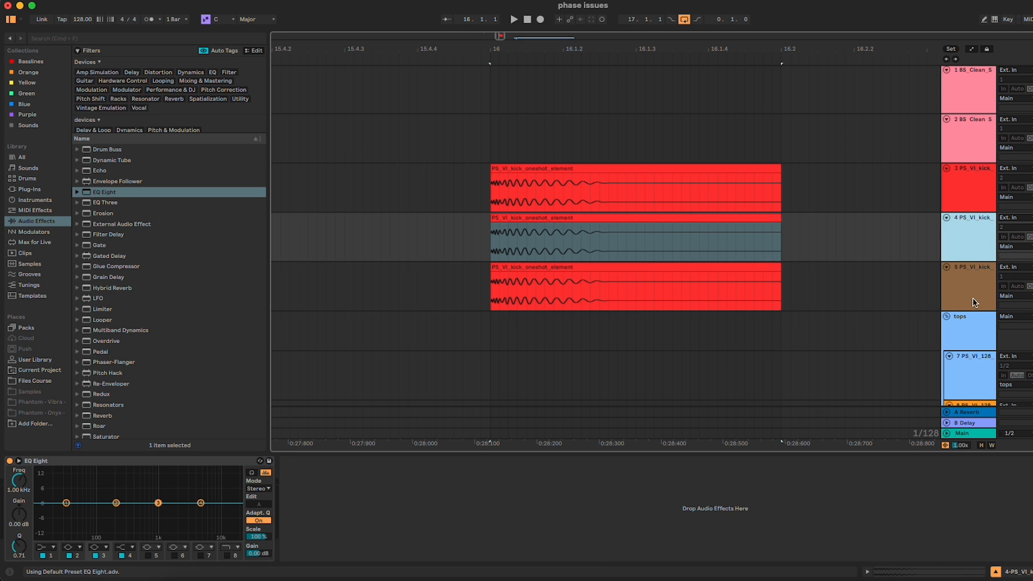
pyautogui.click(972, 302)
pyautogui.press('Delete')
# Switch band 1 of EQ Eight on track 4 to a low-cut filter and audition the kick.
pyautogui.click(971, 235)
pyautogui.click(45, 547)
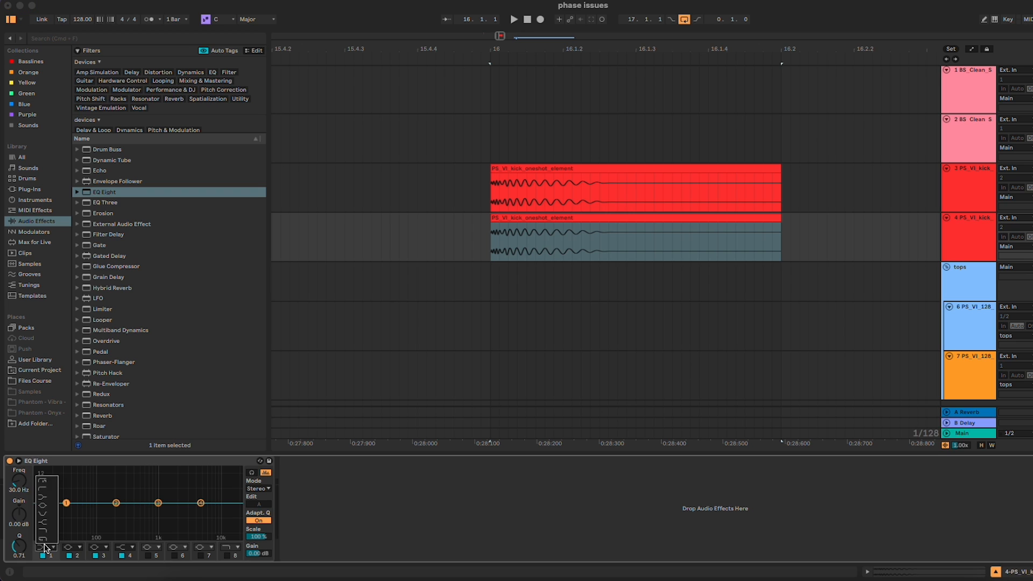
pyautogui.click(47, 489)
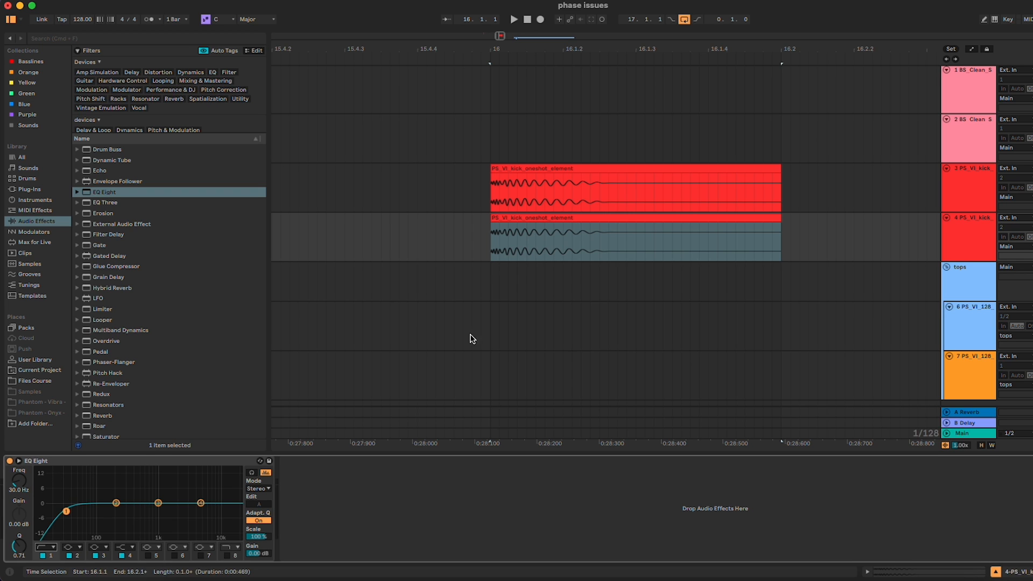
pyautogui.click(623, 239)
pyautogui.press('space')
pyautogui.press('space')
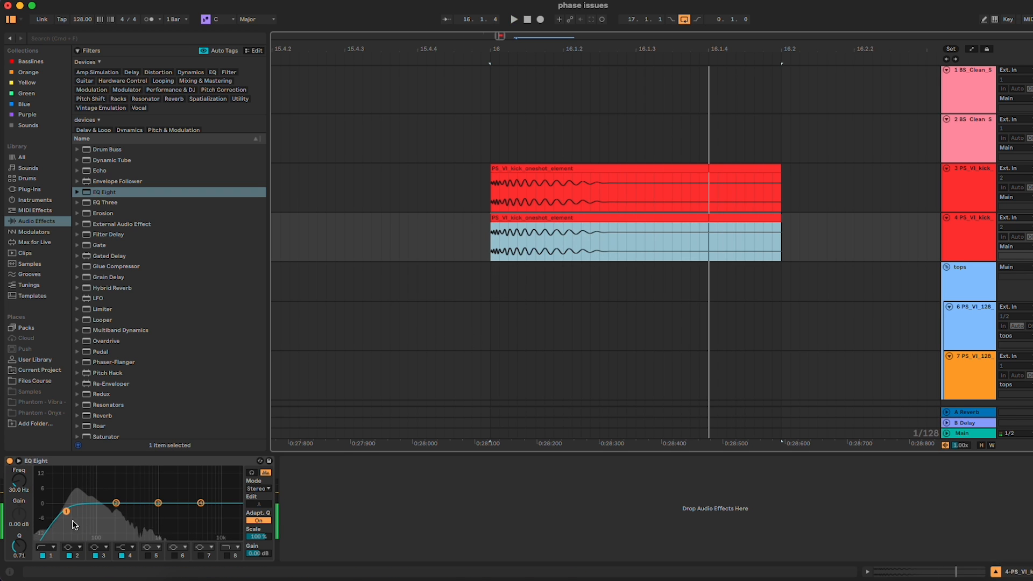
# Raise the low-cut frequency of band 1 to about 35.9 Hz and replay the kick.
pyautogui.moveTo(66, 511); pyautogui.dragTo(68, 512)
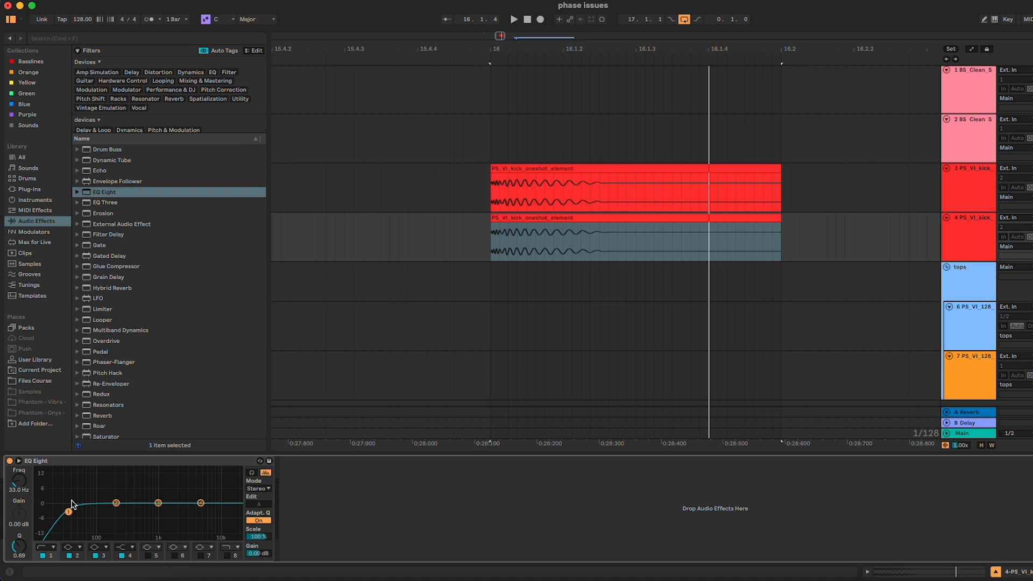
pyautogui.press('space')
pyautogui.moveTo(69, 512); pyautogui.dragTo(71, 511)
pyautogui.press('space')
pyautogui.press('space')
pyautogui.press('space')
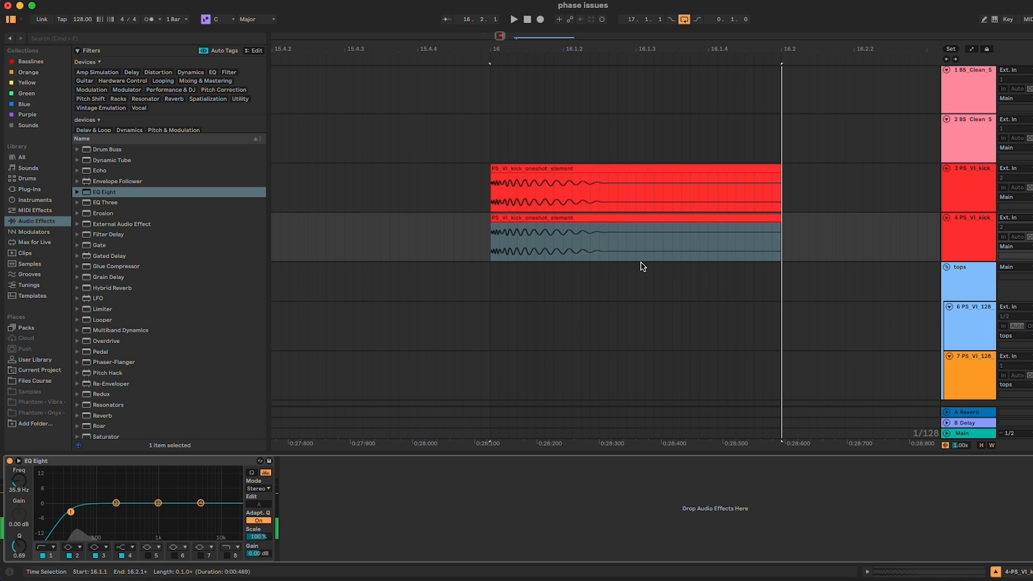
# Freeze and flatten track 4 to render the low-cut kick as audio.
pyautogui.scroll(5, 587, 235)
pyautogui.scroll(-6, 587, 234)
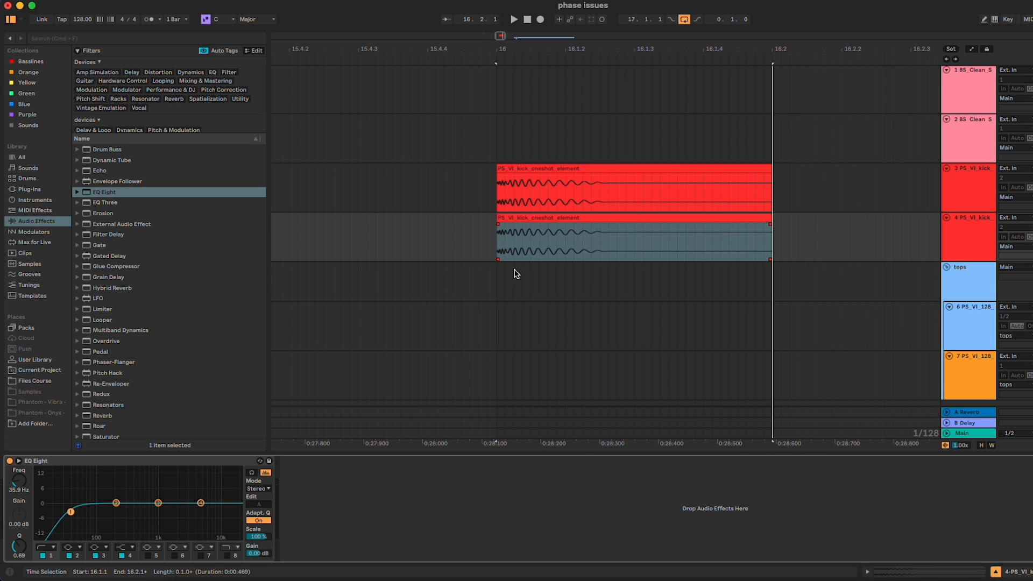
pyautogui.click(112, 459)
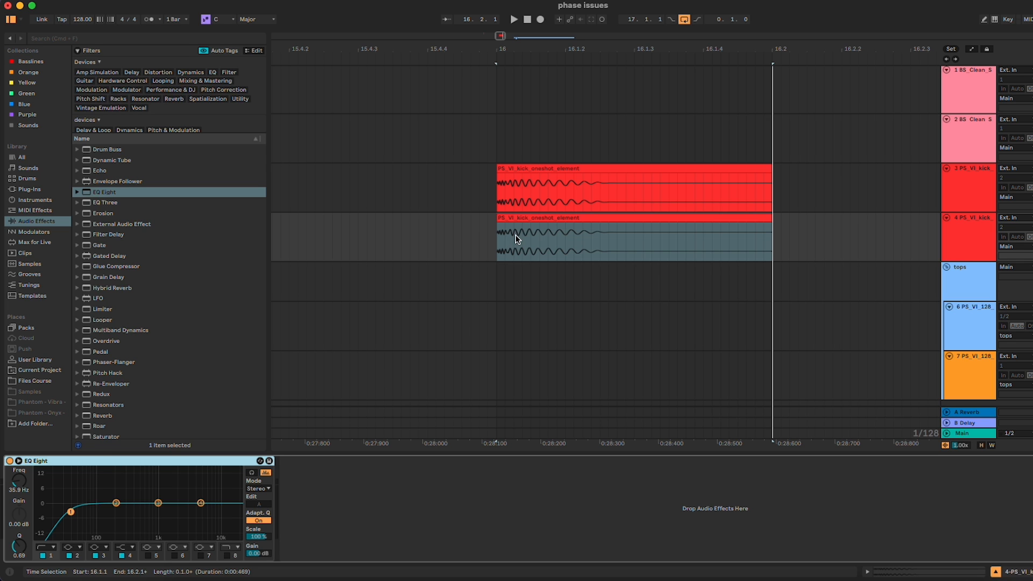
pyautogui.scroll(4, 503, 240)
pyautogui.scroll(-2, 502, 243)
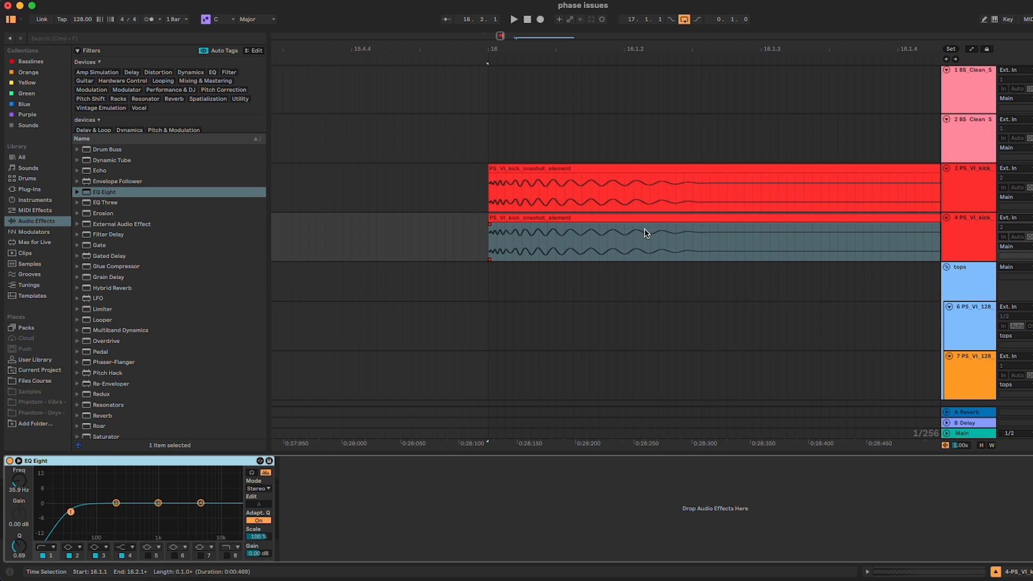
pyautogui.scroll(-2, 620, 249)
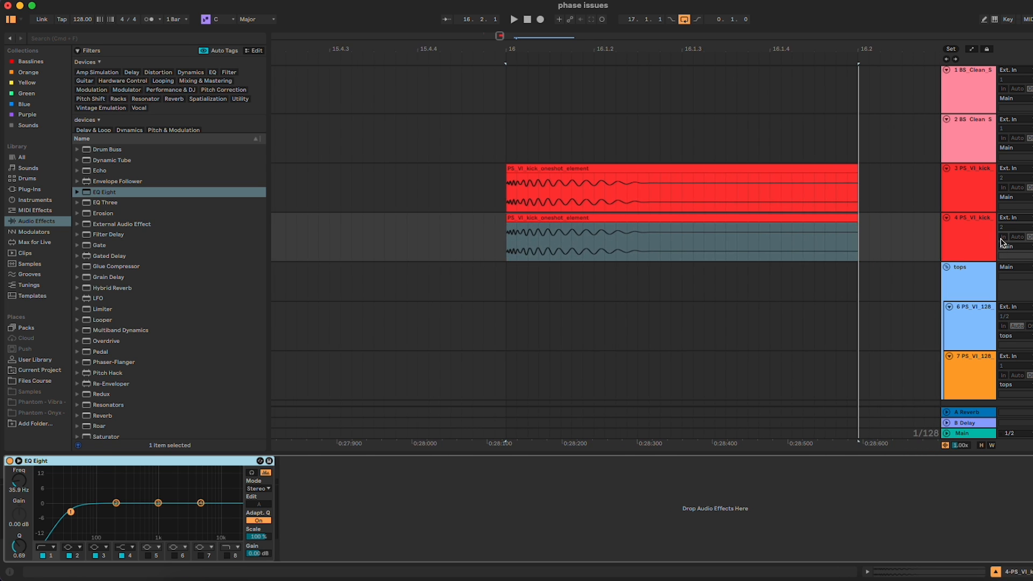
pyautogui.rightClick(975, 231)
pyautogui.click(1004, 304)
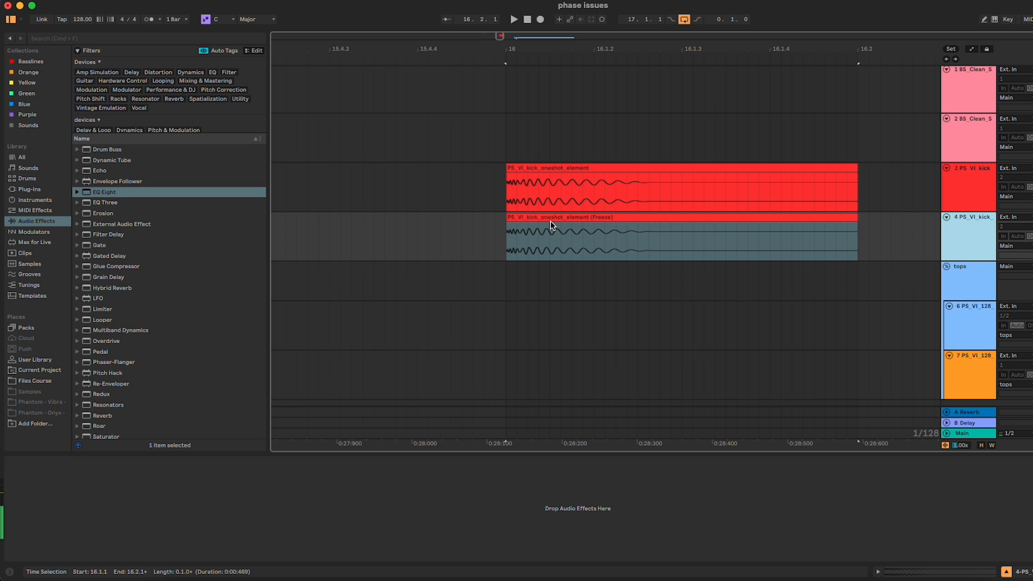
# Compare the waveform peaks of the original kick on track 3 and the rendered kick on track 4 before 16.1.2.
pyautogui.scroll(4, 551, 229)
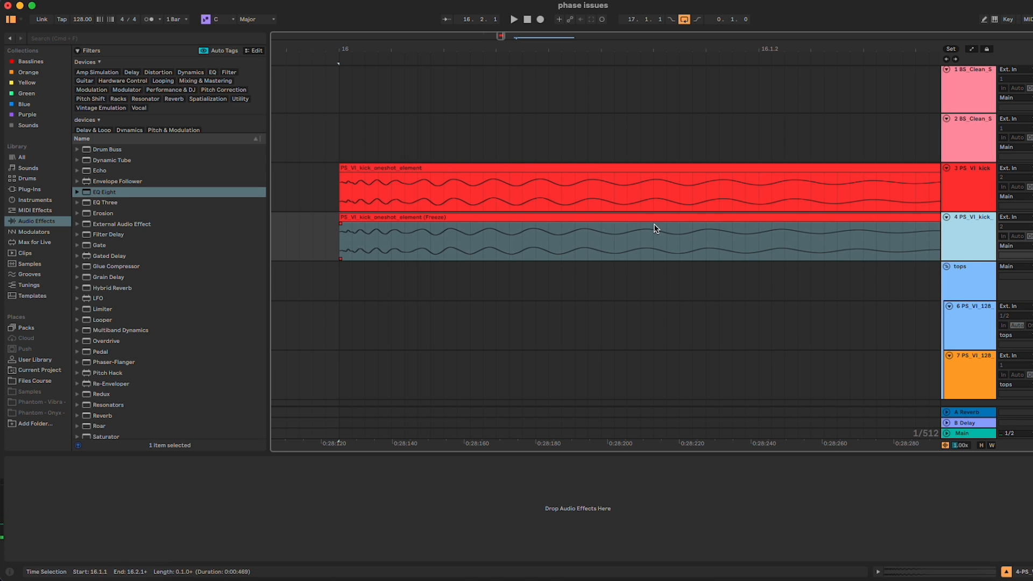
pyautogui.scroll(2, 396, 231)
pyautogui.scroll(-4, 395, 231)
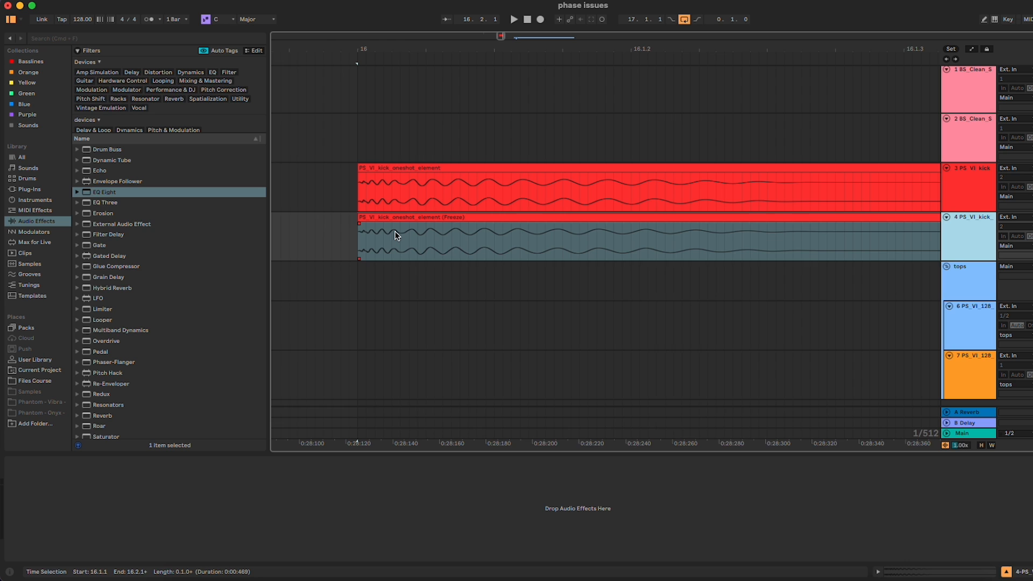
pyautogui.moveTo(540, 236); pyautogui.dragTo(573, 234)
pyautogui.scroll(1, 573, 233)
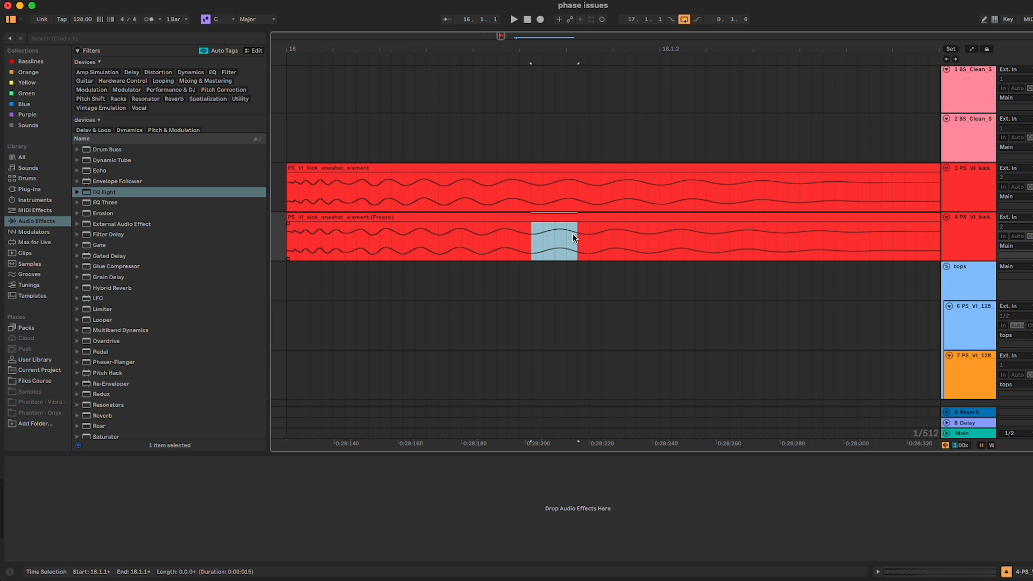
pyautogui.click(568, 182)
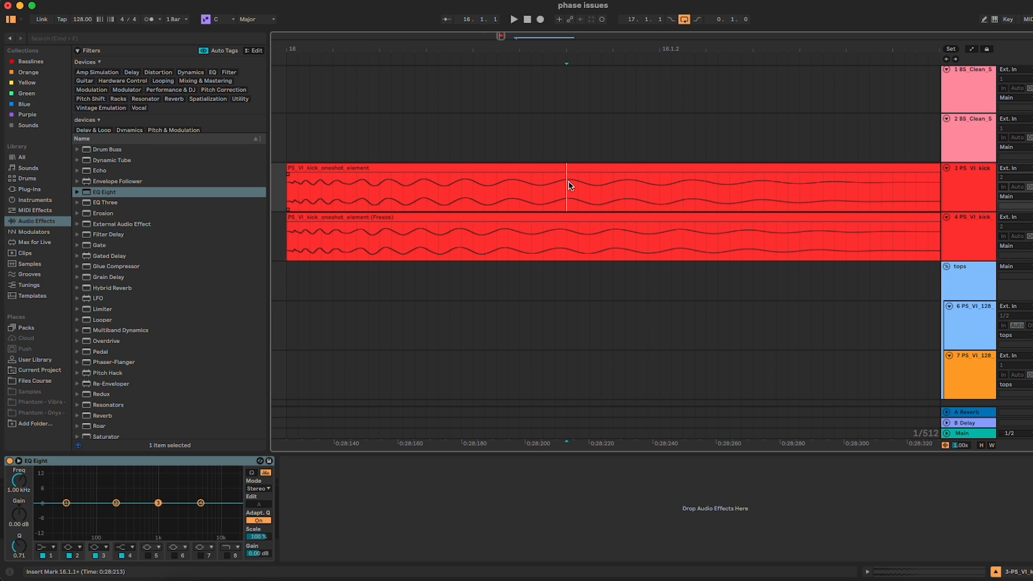
pyautogui.scroll(4, 569, 183)
pyautogui.click(576, 189)
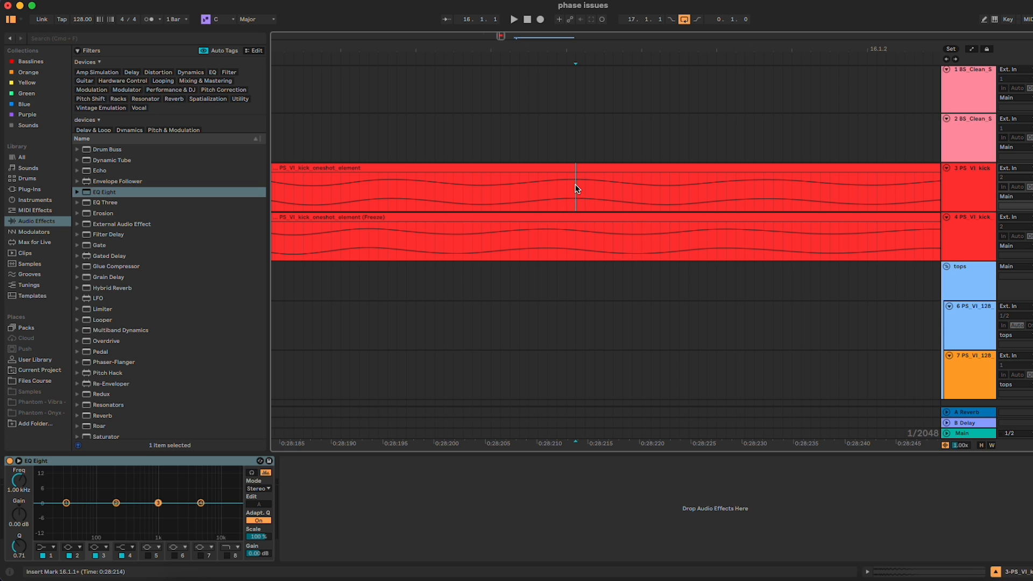
pyautogui.click(577, 242)
pyautogui.scroll(-4, 582, 233)
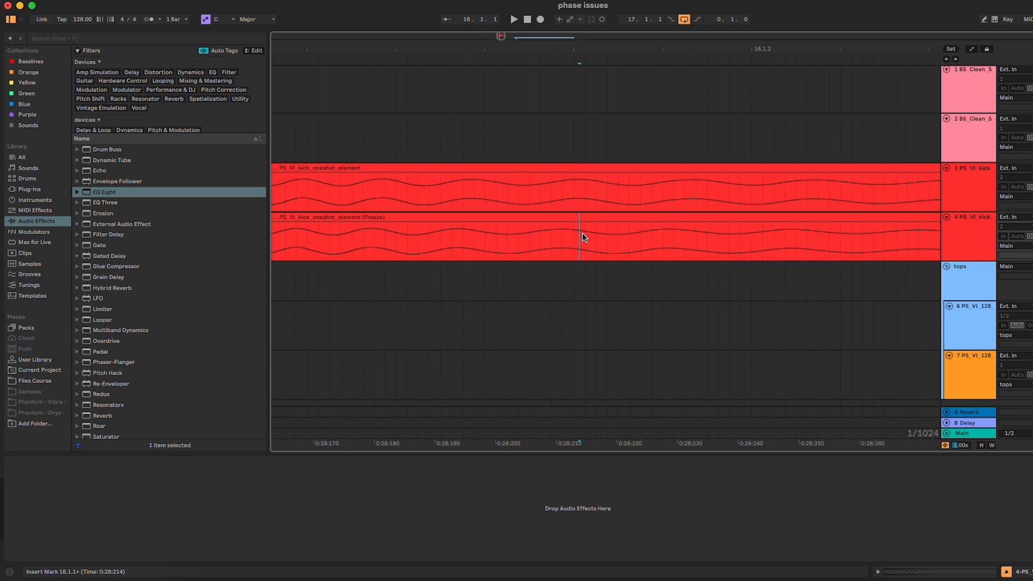
pyautogui.scroll(-2, 548, 240)
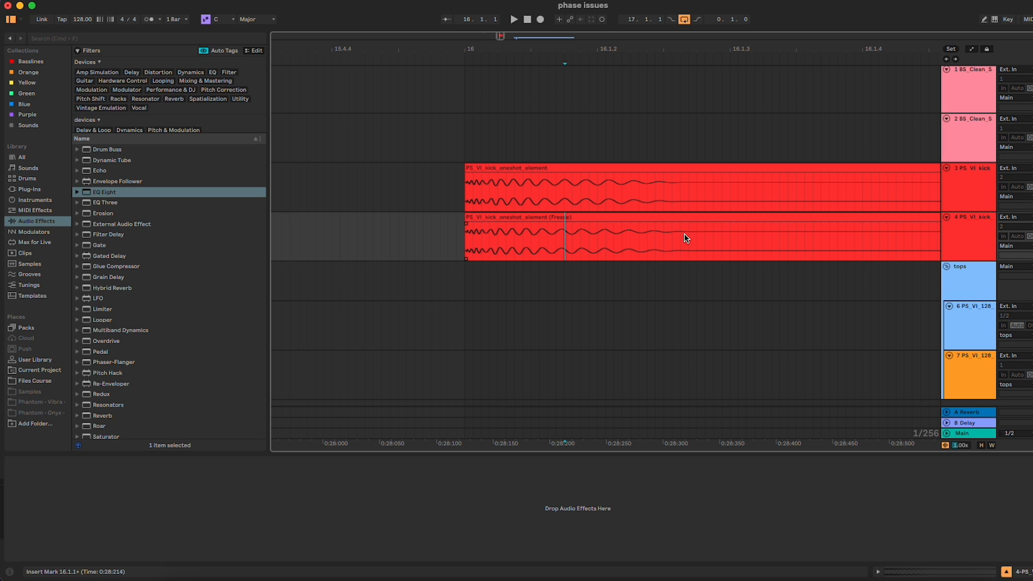
# Add FabFilter Pro-Q 4 to kick track 3 and set its processing mode to Linear Phase.
pyautogui.click(980, 189)
pyautogui.click(84, 40)
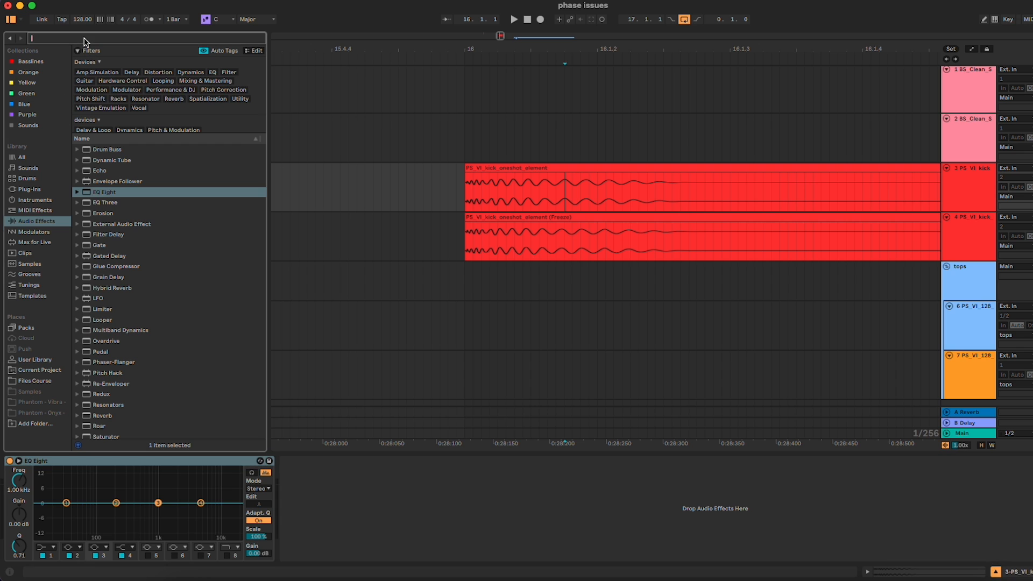
pyautogui.write('fabfil')
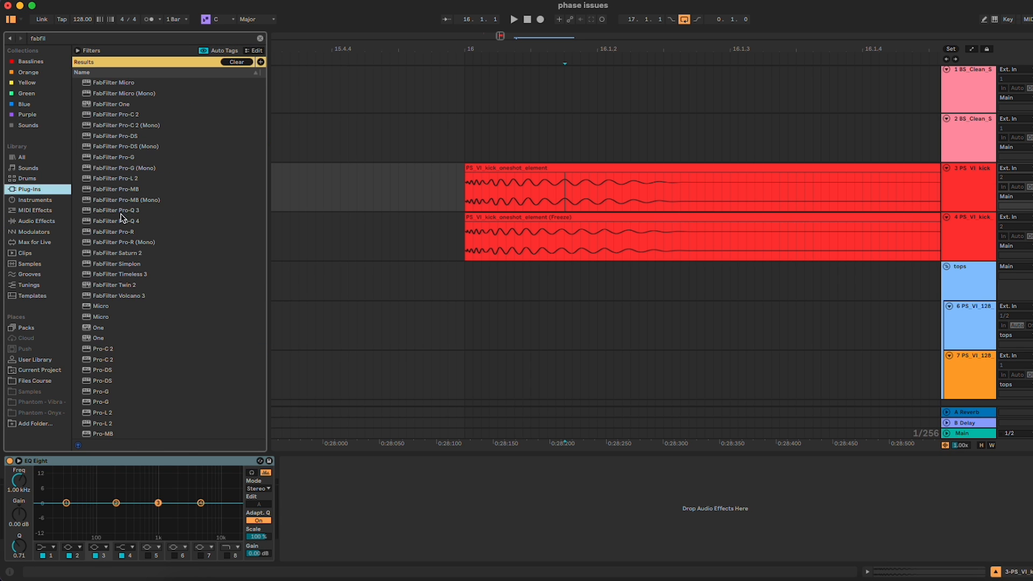
pyautogui.doubleClick(123, 222)
pyautogui.click(175, 381)
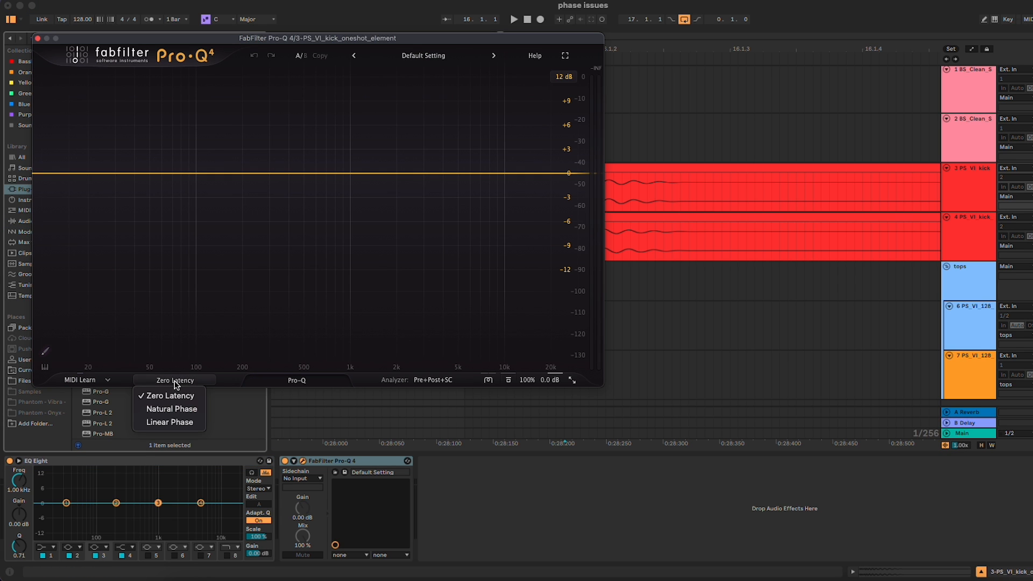
pyautogui.click(178, 423)
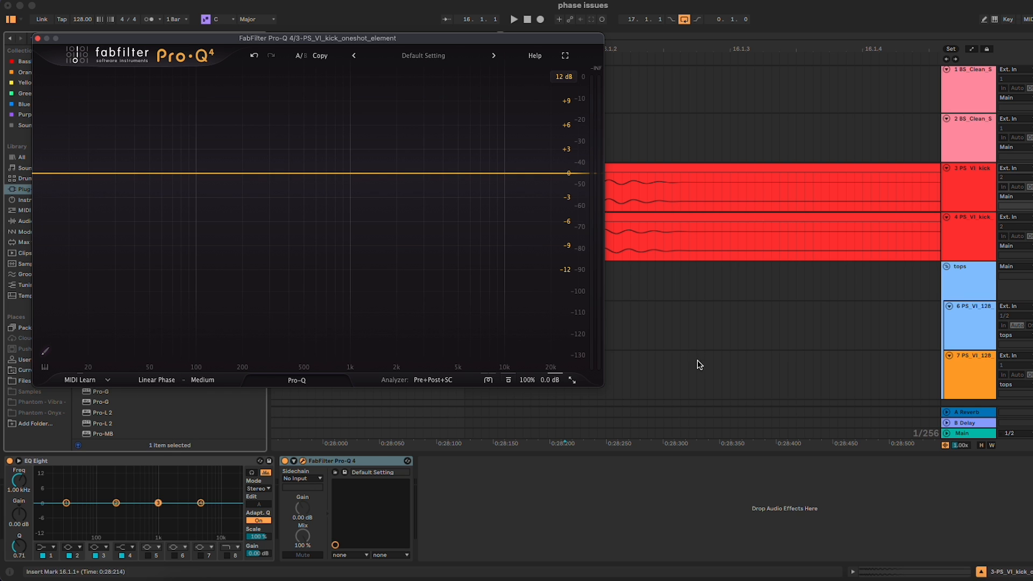
# Close the FabFilter Pro-Q 4 window and show the kick and hat clips together in the arrangement.
pyautogui.moveTo(332, 40); pyautogui.dragTo(734, 261)
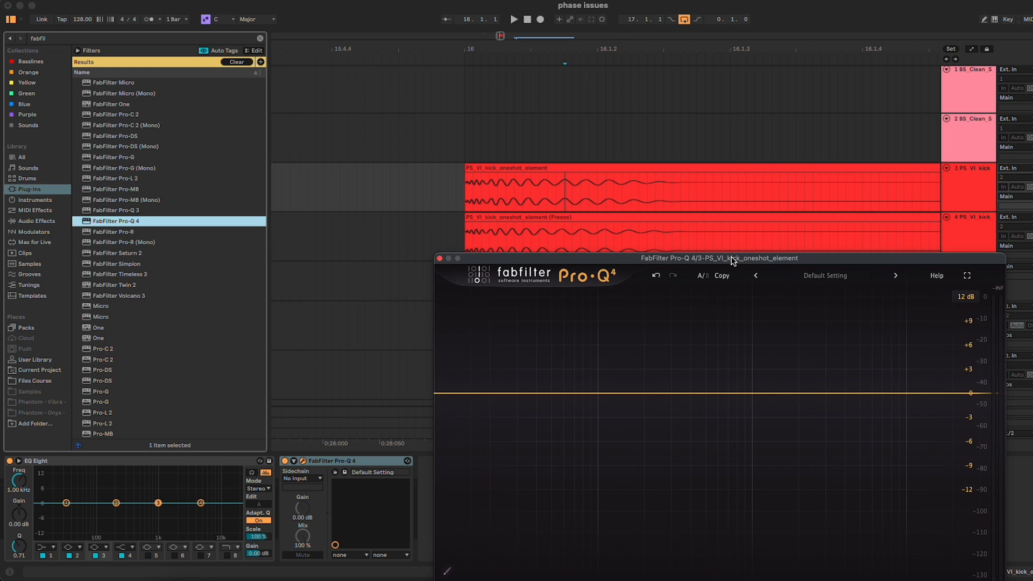
pyautogui.click(969, 200)
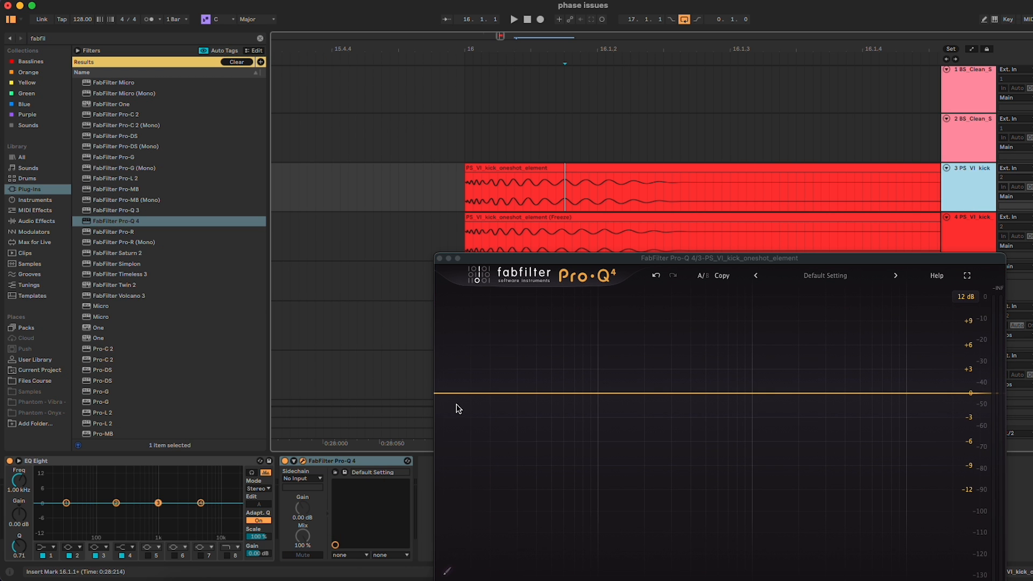
pyautogui.moveTo(607, 258); pyautogui.dragTo(554, 171)
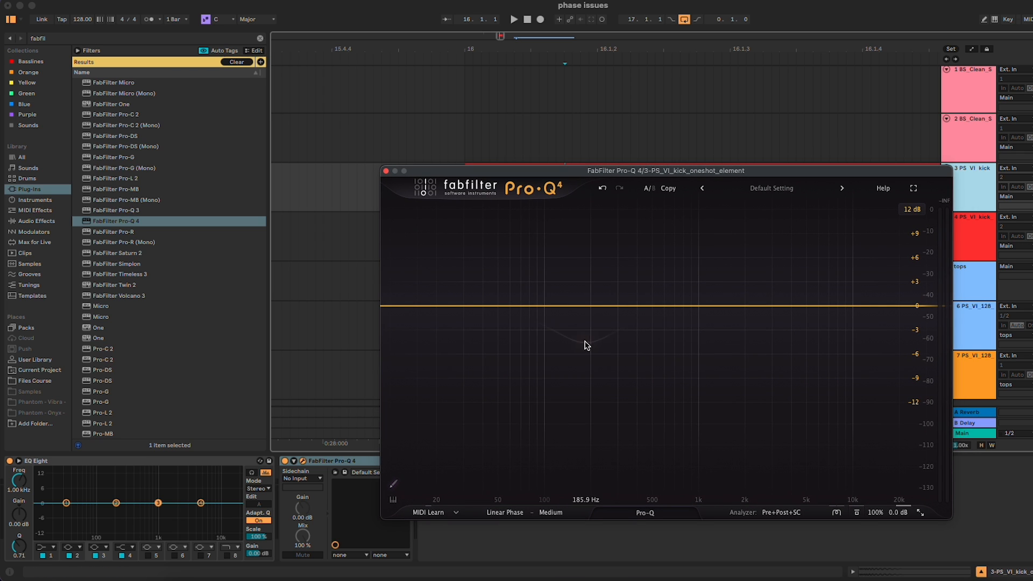
pyautogui.click(386, 172)
pyautogui.scroll(-5, 462, 266)
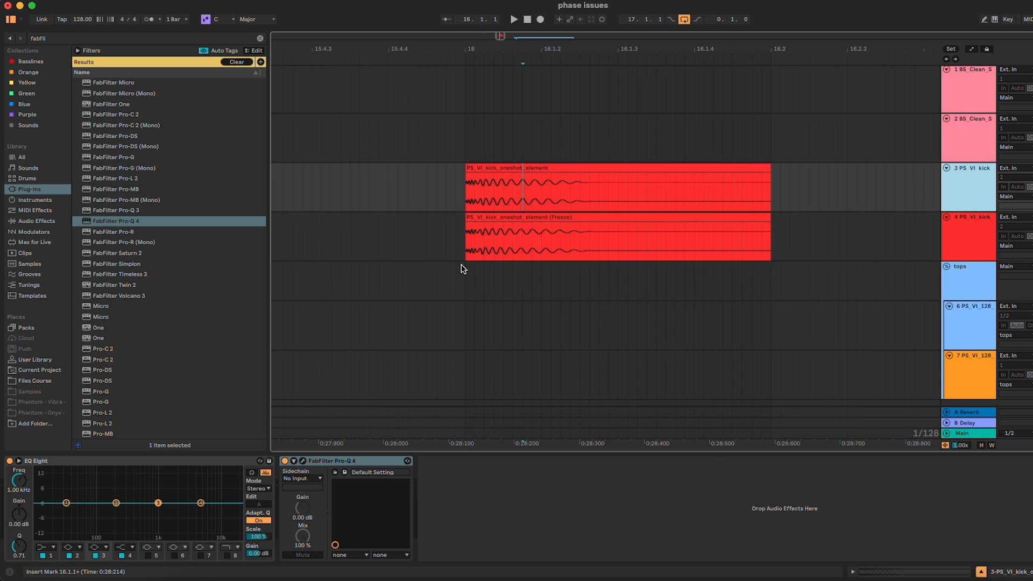
pyautogui.hscroll(-3, 463, 265)
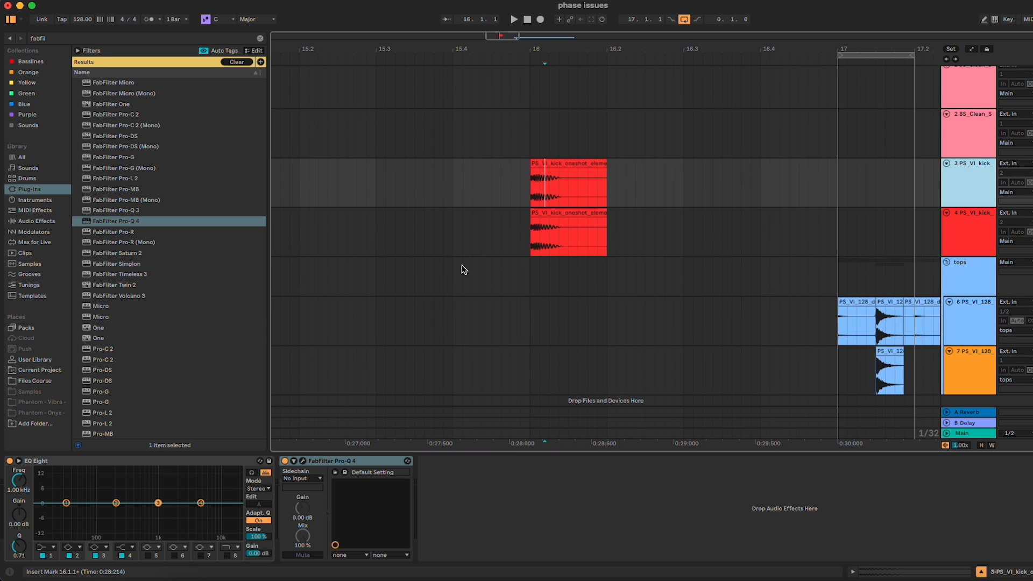